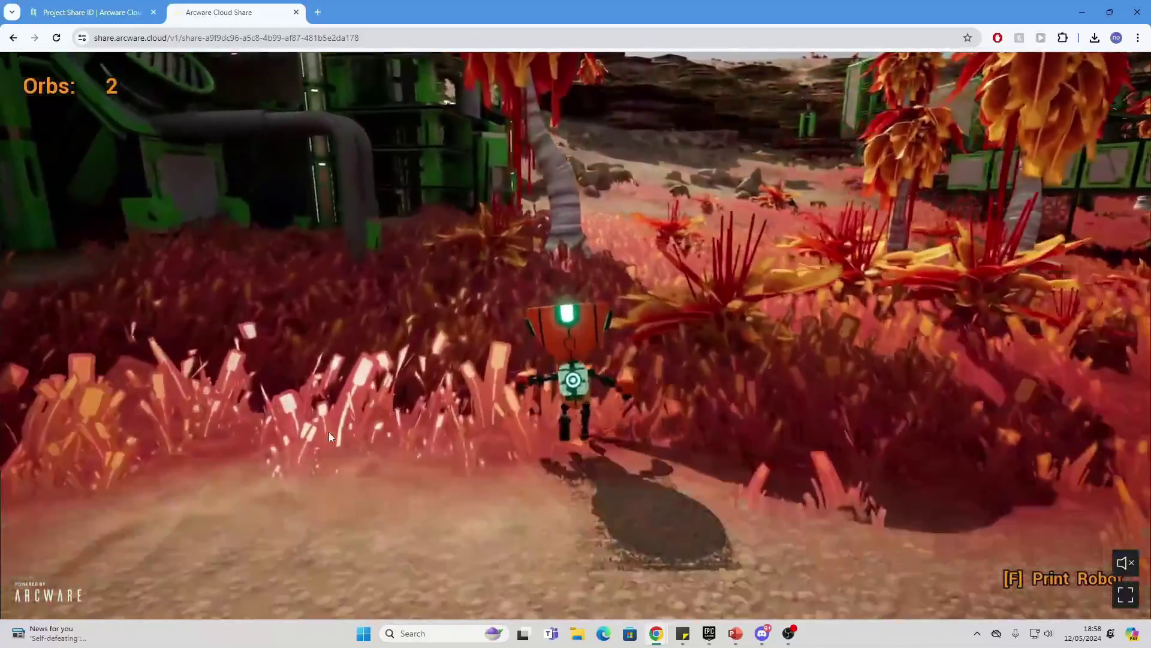
key(w)
Step: Run the robot forward with W and turn the camera right toward the green bridge
drag(329, 432, 438, 433)
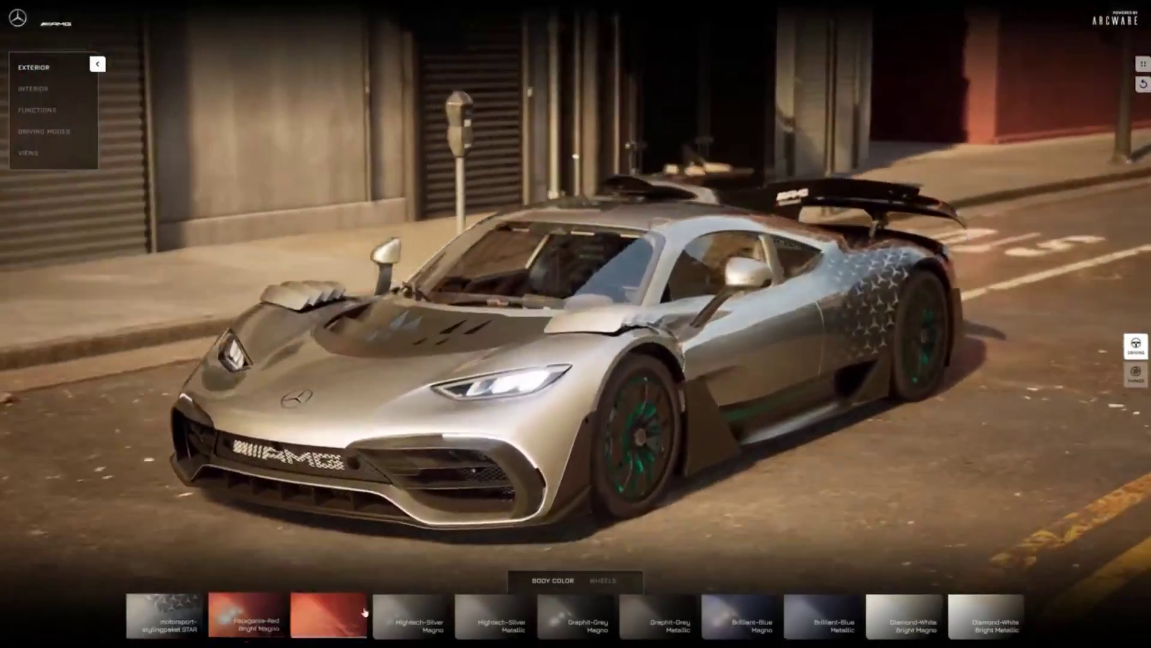
Step: Repaint the car in Hightech-Silver Metallic, Brilliant-Blue Magno and Hightech-Silver Magno
click(329, 616)
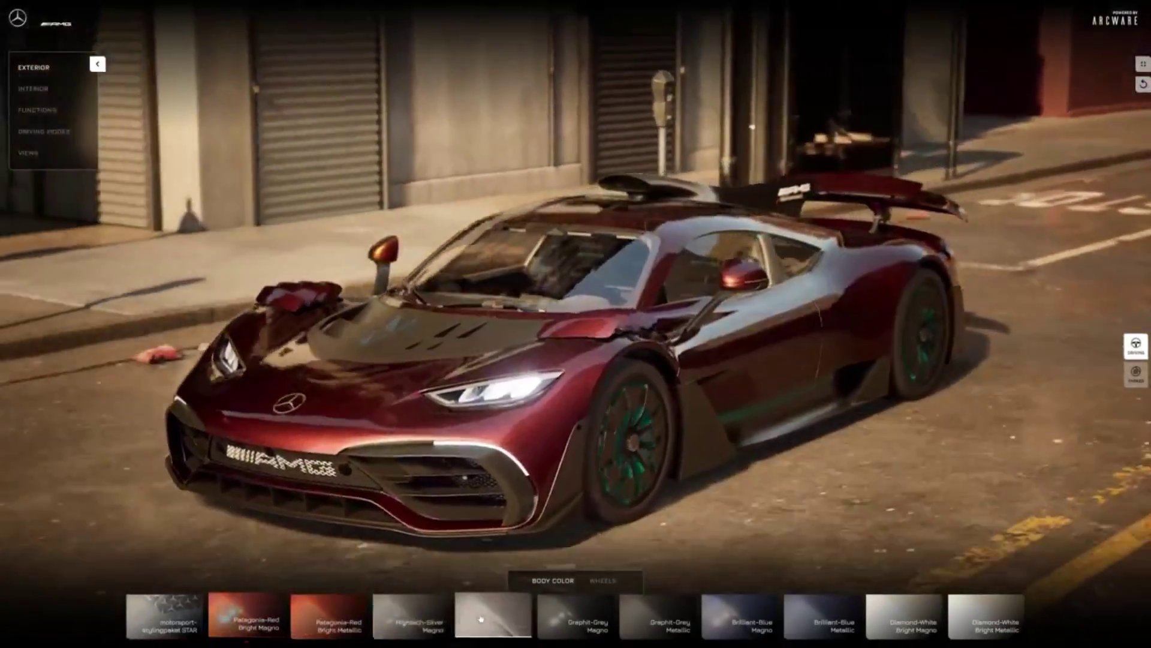
click(495, 616)
click(709, 618)
click(418, 609)
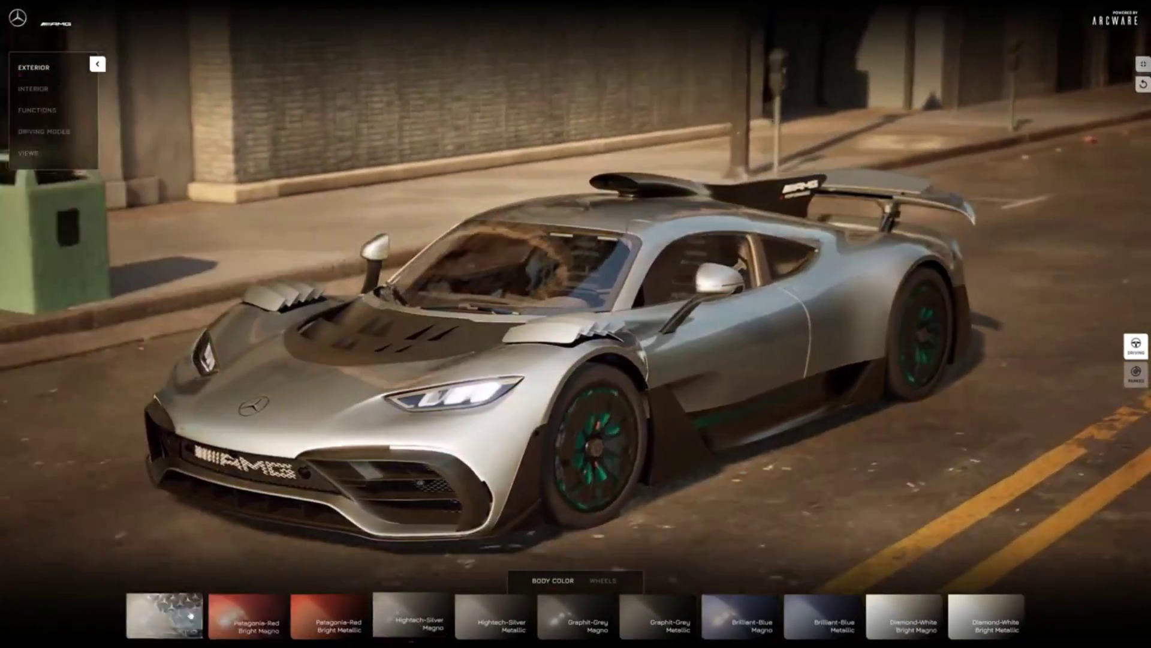
Step: Browse the wheel options, driver-seat interior, exterior view and dashboard view of the car
click(602, 580)
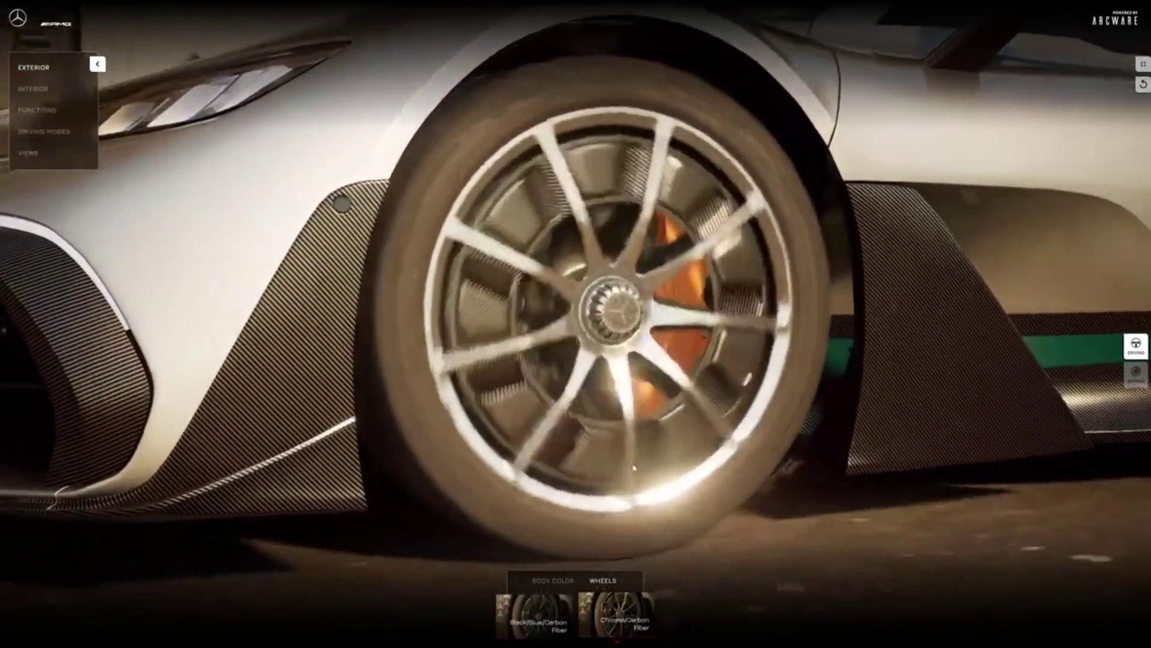
click(28, 153)
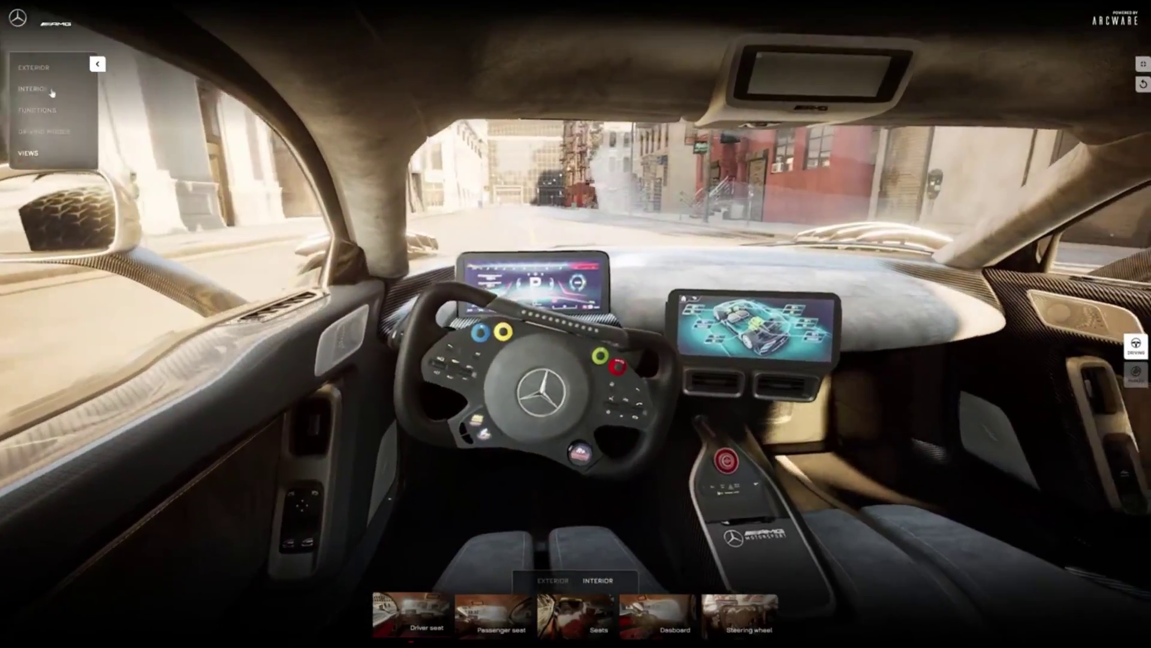
click(1137, 373)
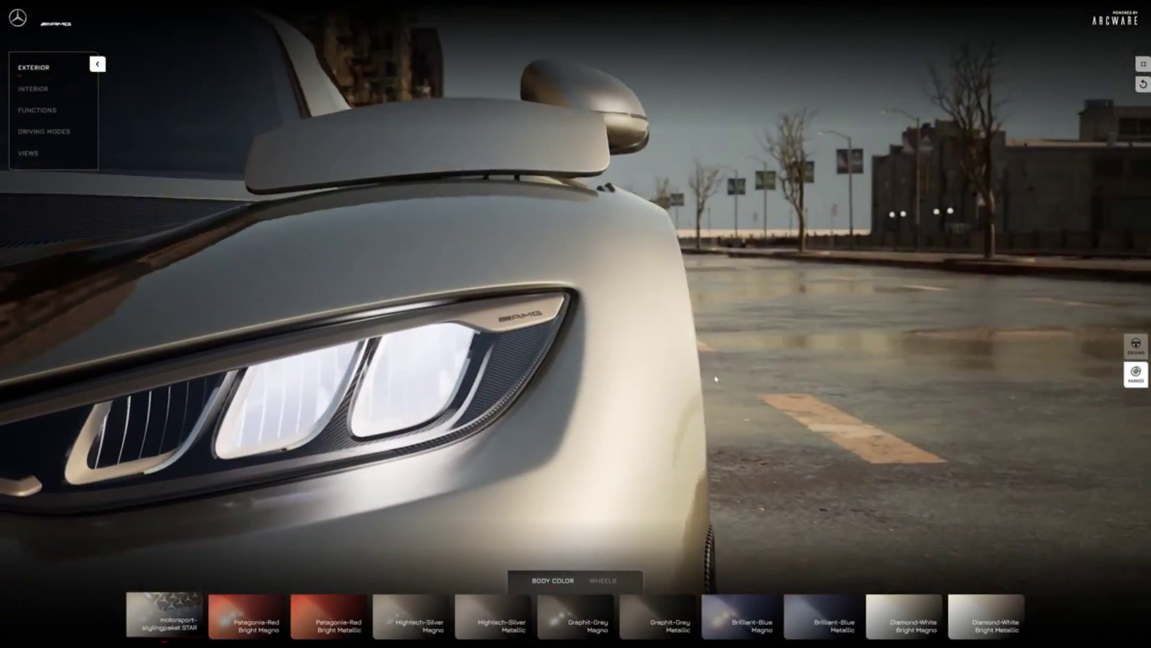
click(603, 581)
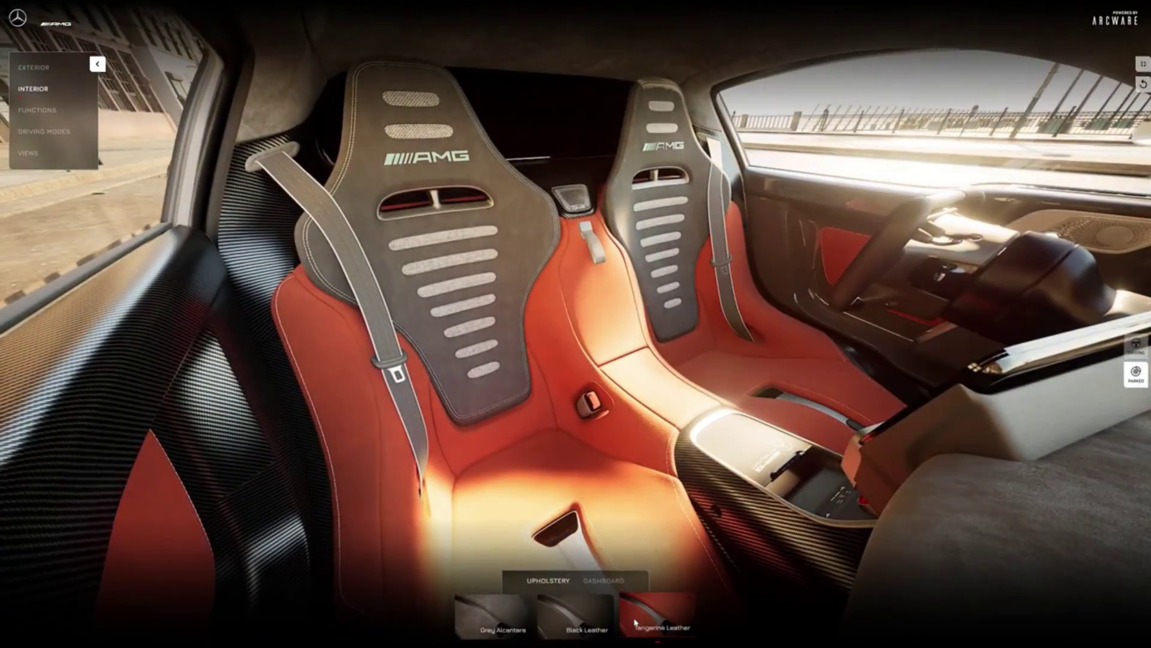
click(590, 582)
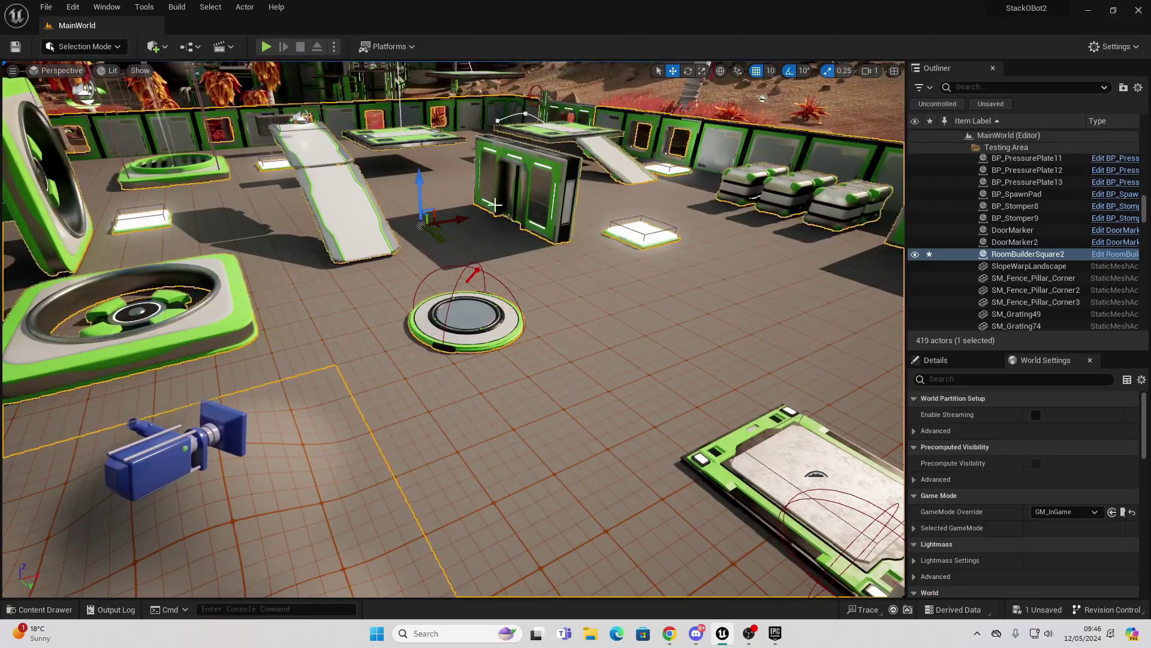
click(266, 46)
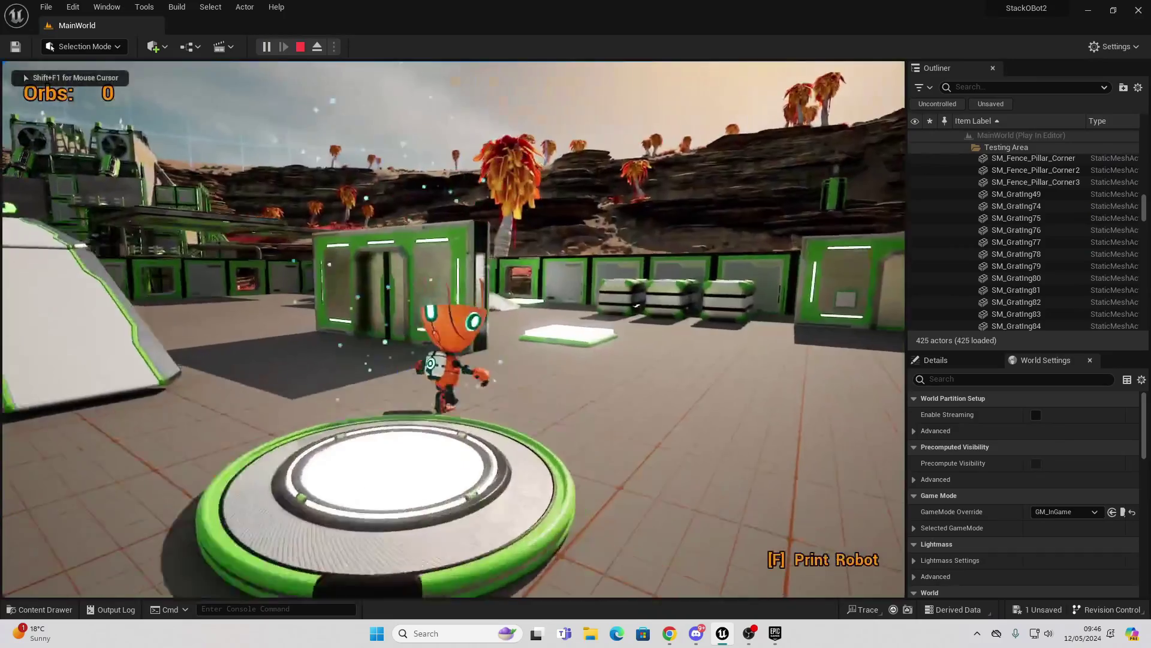
key(w)
key(f)
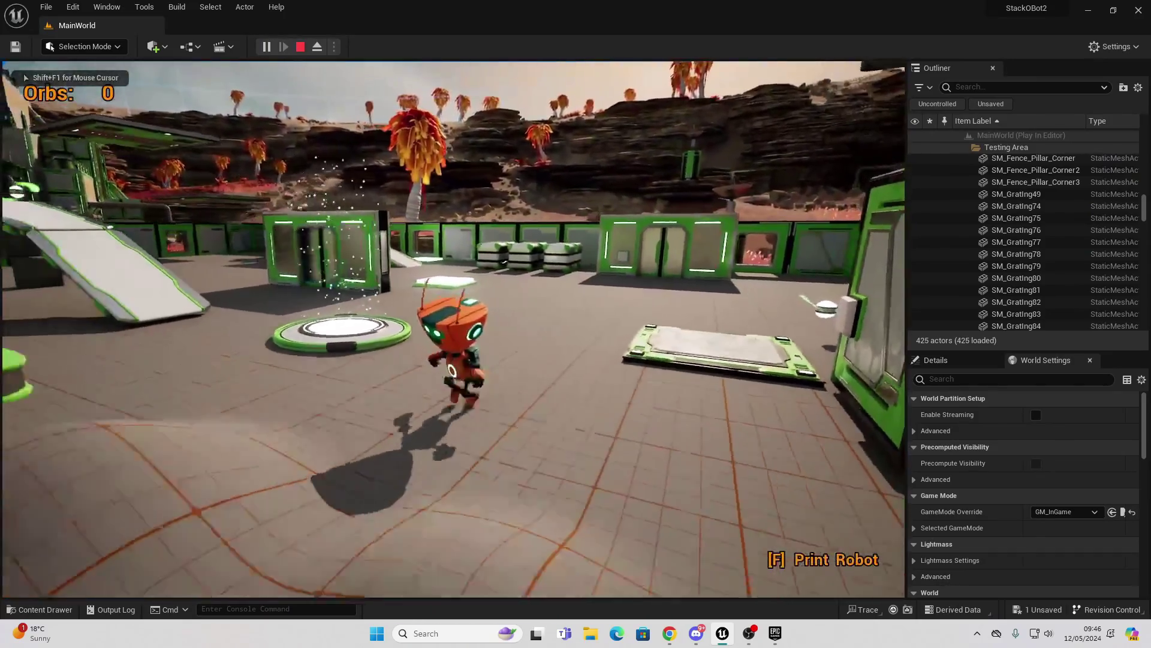
key(w)
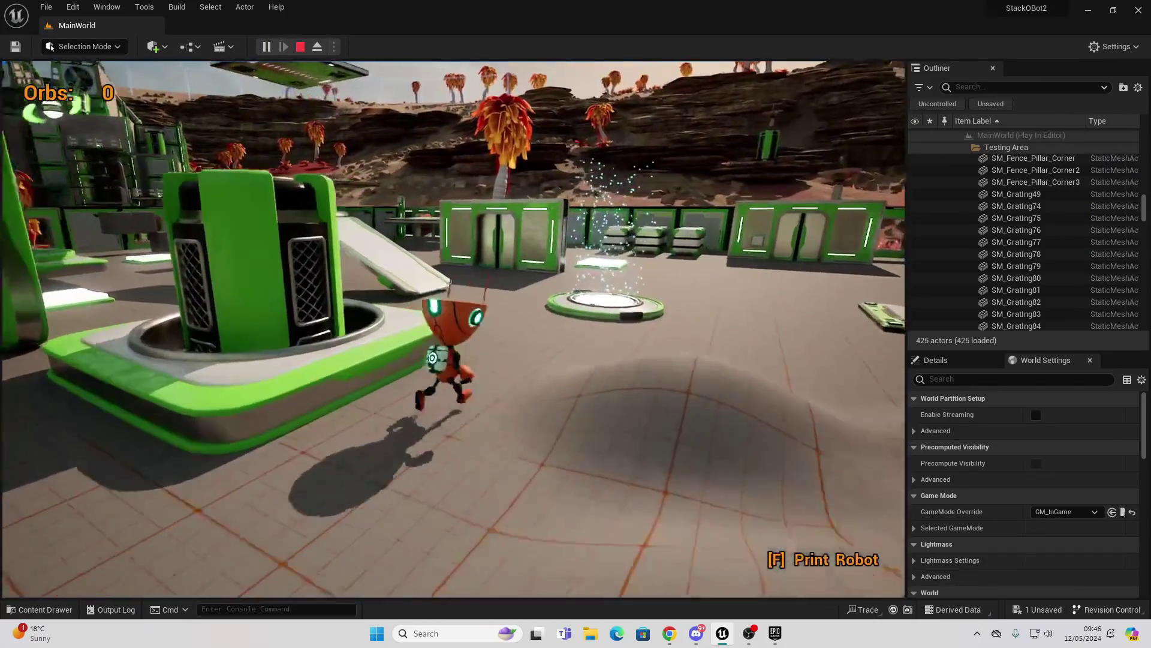
key(s)
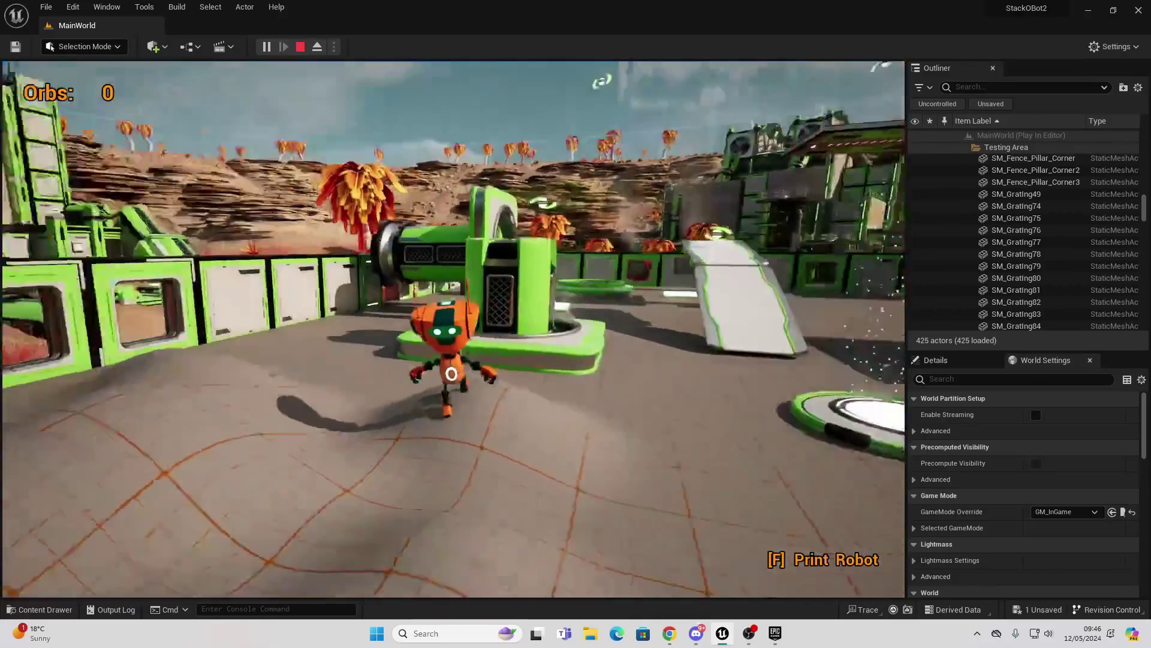
key(Escape)
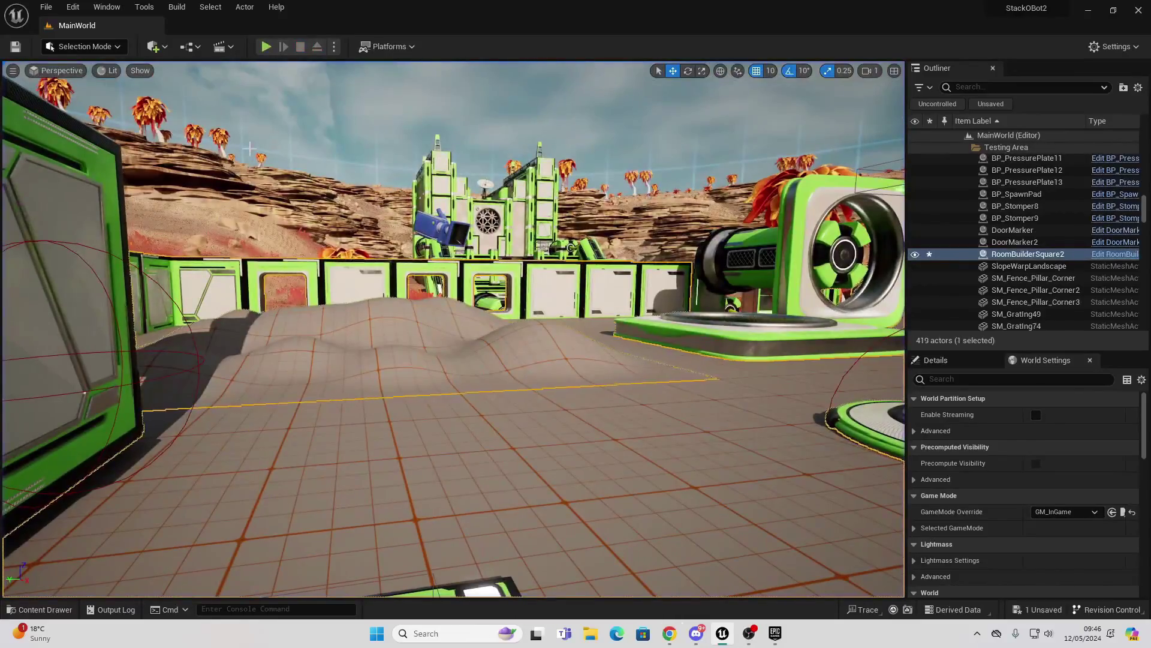
click(72, 8)
Step: Enable Use Fixed Frame Rate (30) in Engine > General Settings and close Project Settings
click(123, 180)
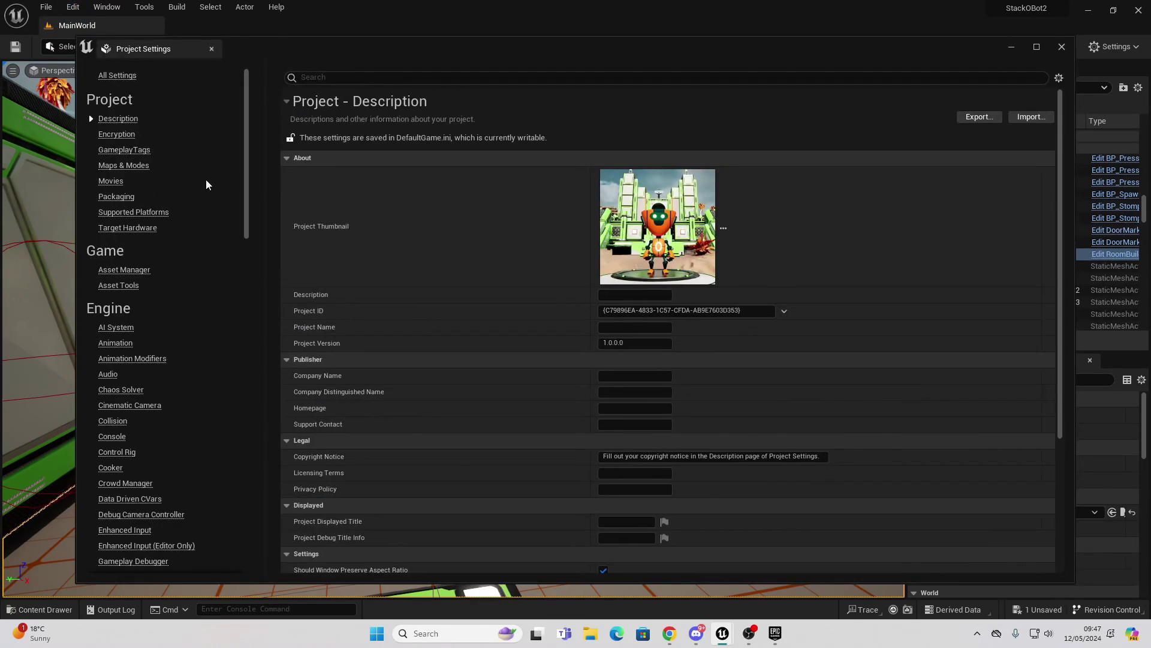
scroll(183, 259, down, 4)
scroll(179, 325, down, 1)
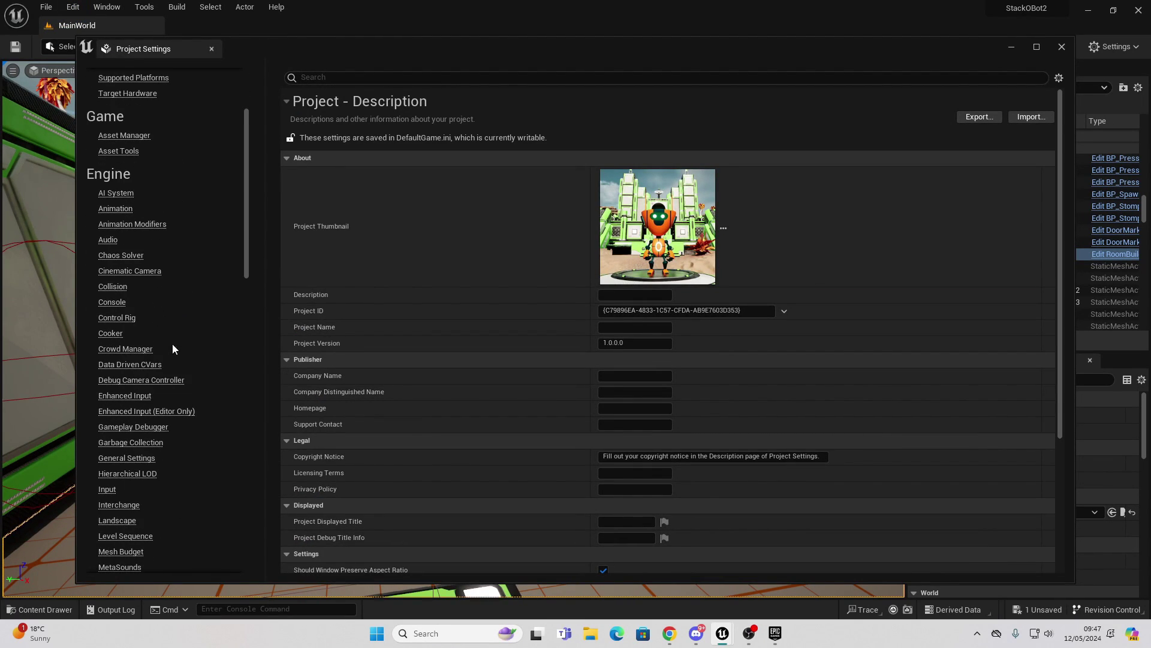
click(137, 462)
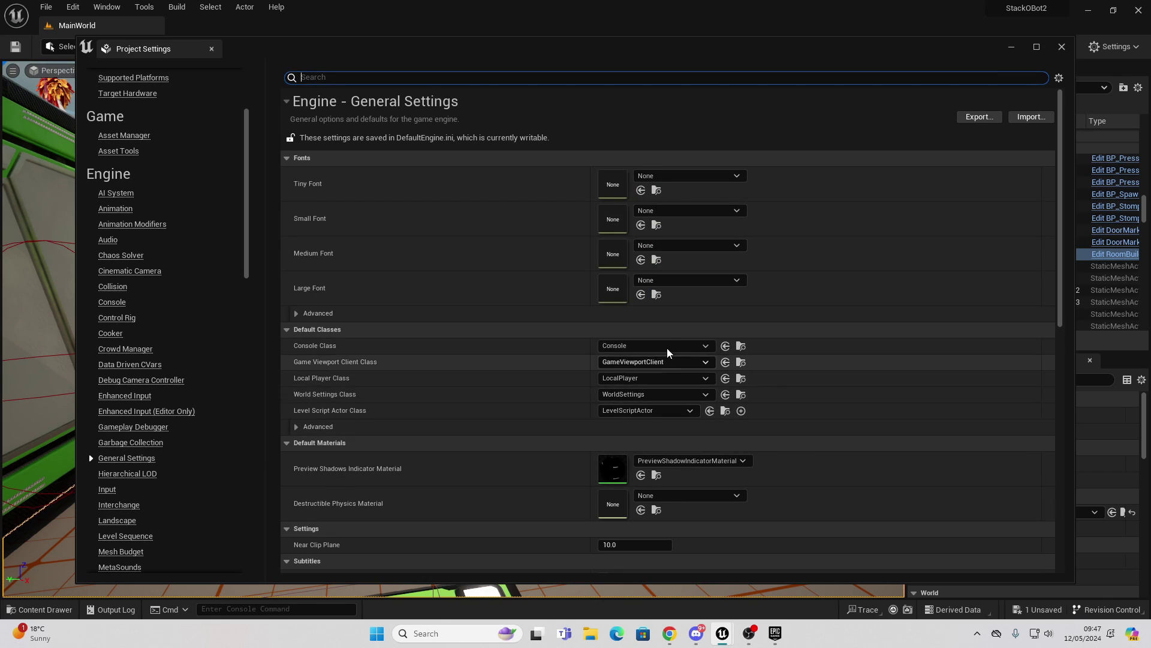
scroll(661, 320, down, 6)
scroll(661, 319, down, 6)
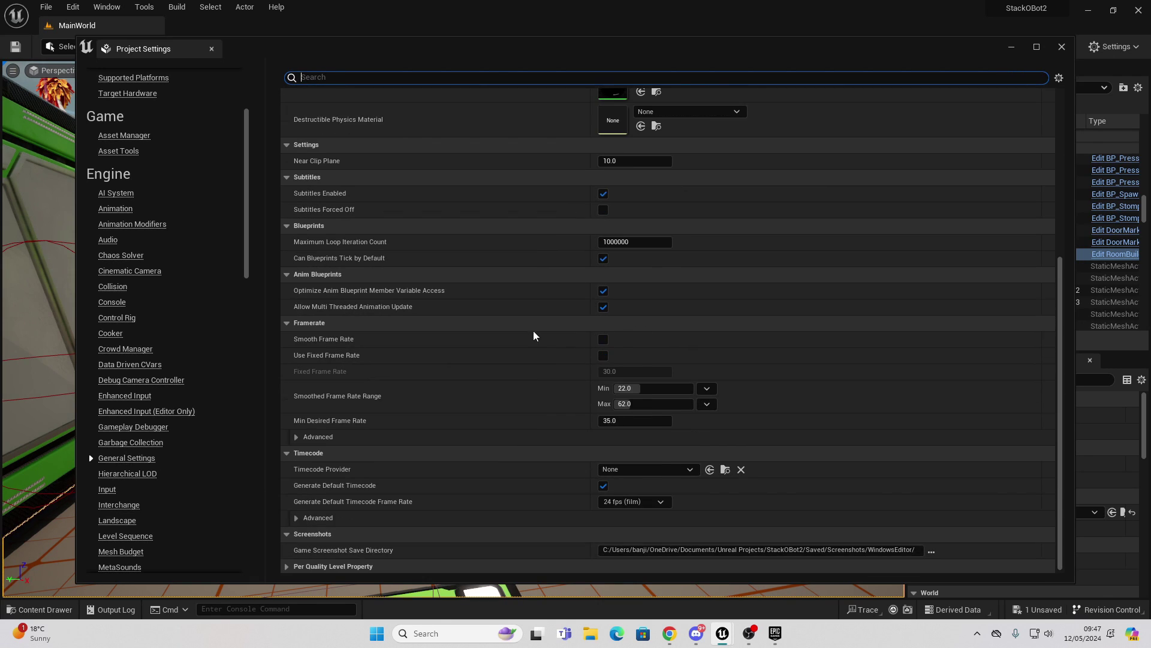
click(602, 355)
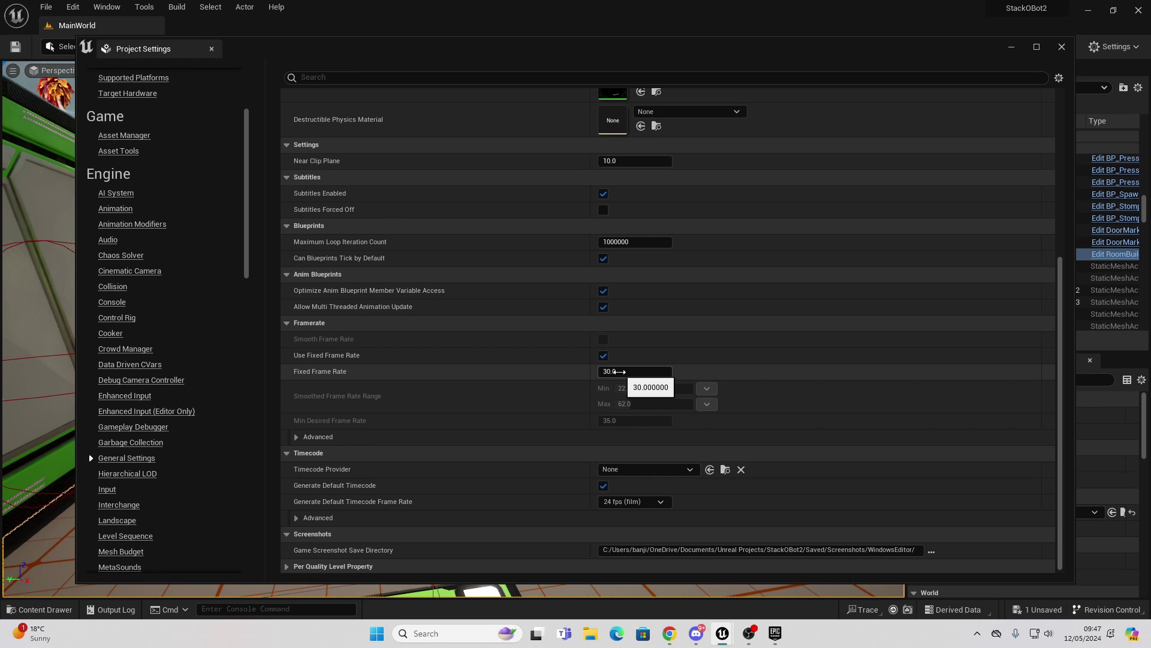
click(1062, 46)
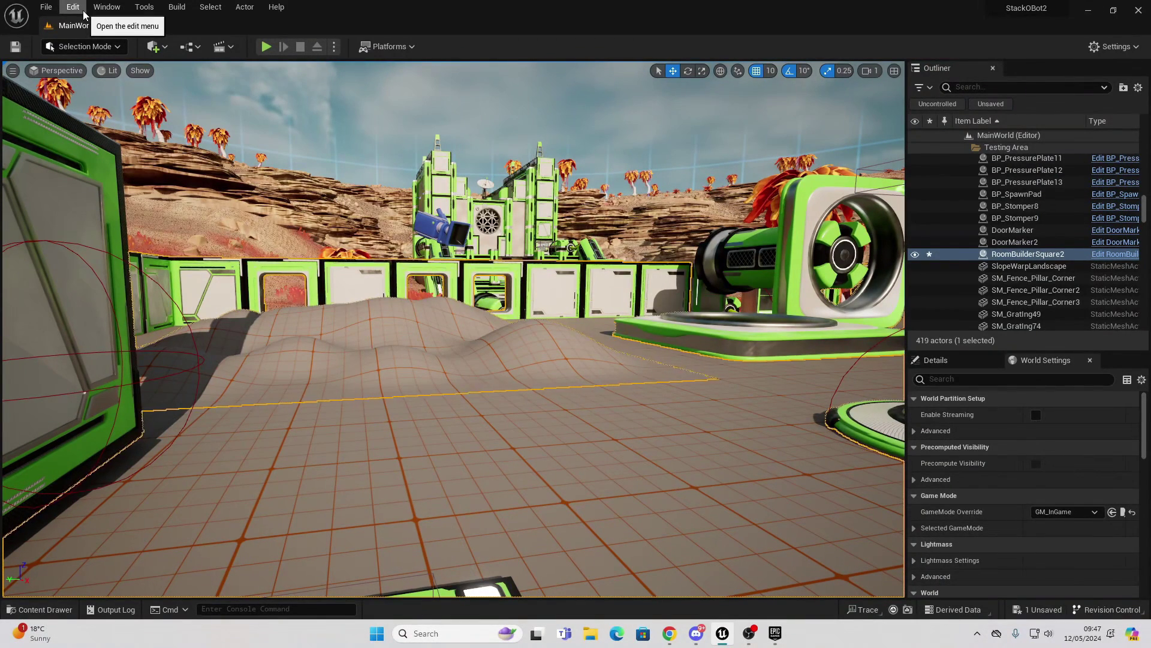
Step: Turn on the Pixel Streaming plugin in Edit > Plugins and restart the editor
click(83, 11)
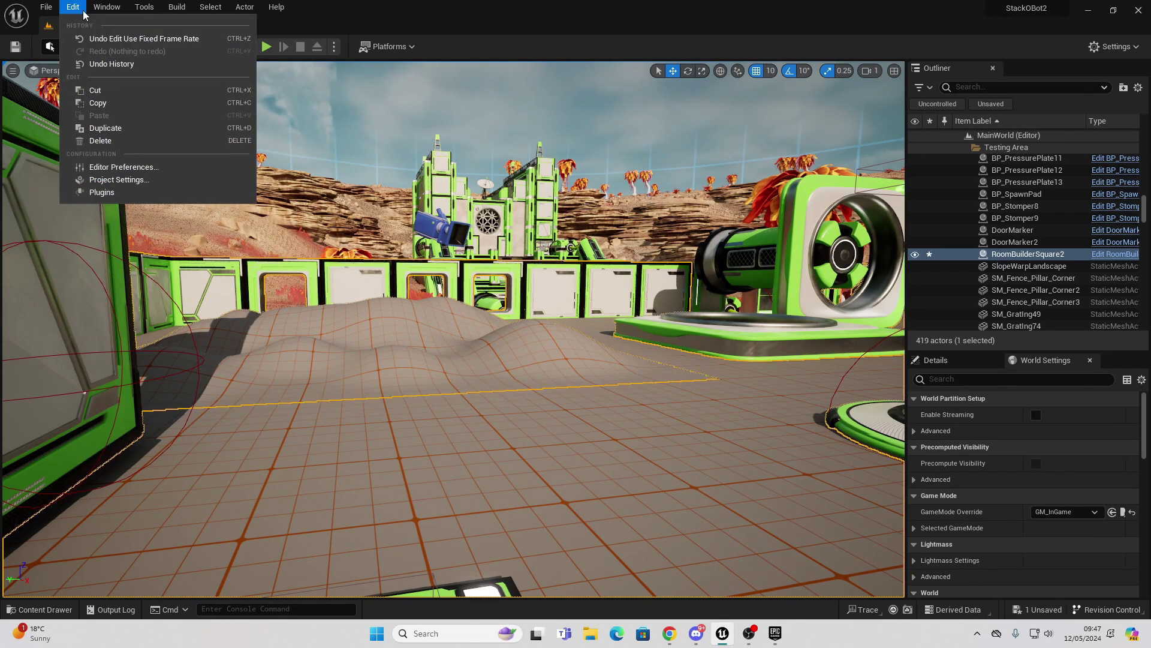
click(105, 192)
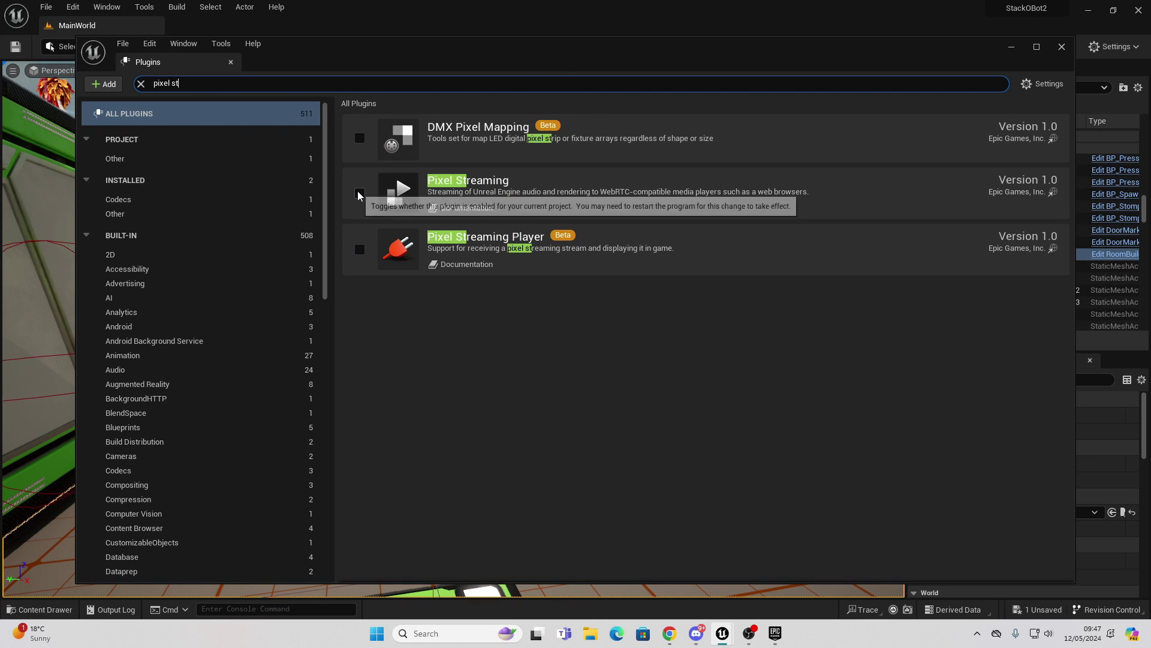
click(359, 193)
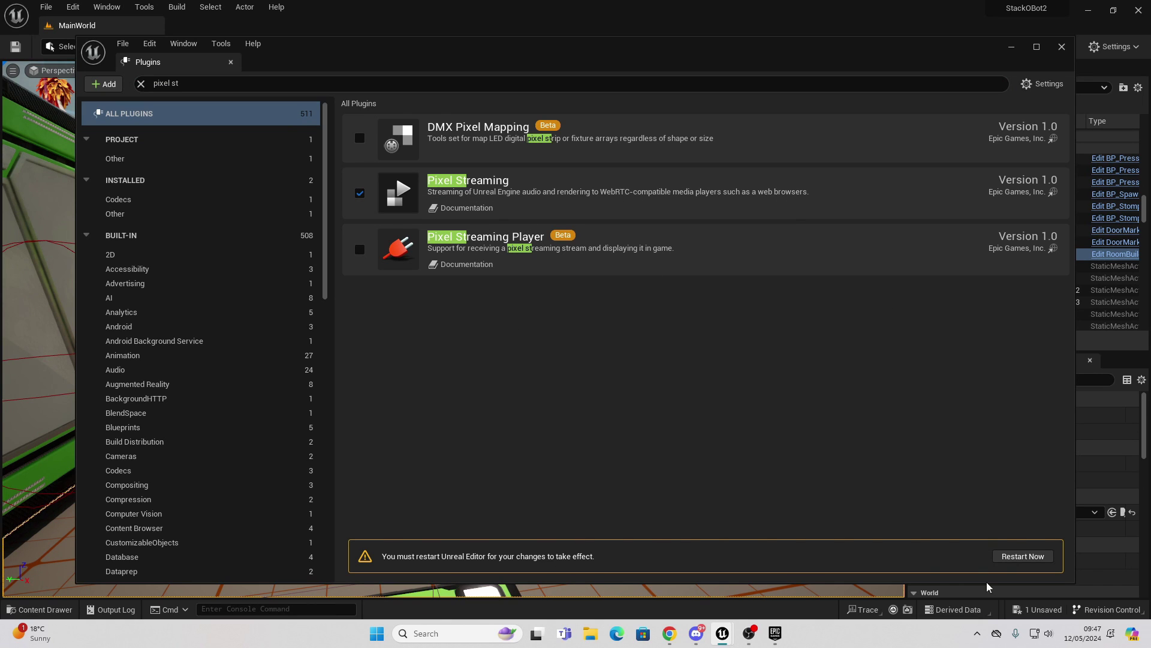
click(1022, 556)
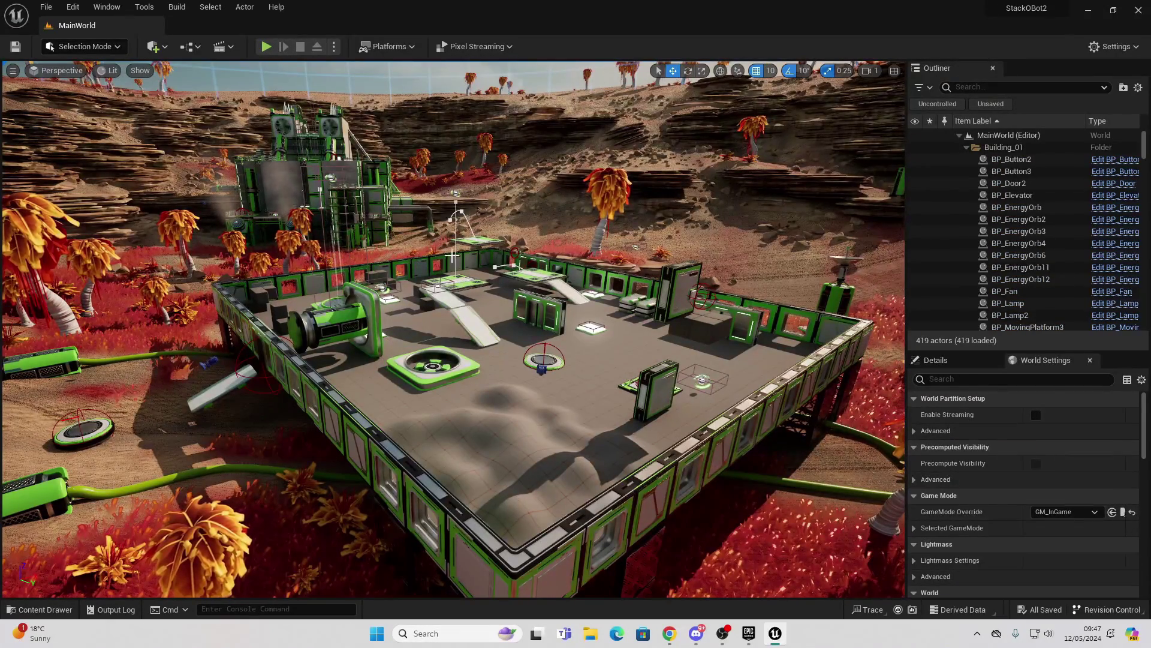
Step: Review Maps & Modes with MainMenu as Game Default Map, then close Project Settings
click(73, 7)
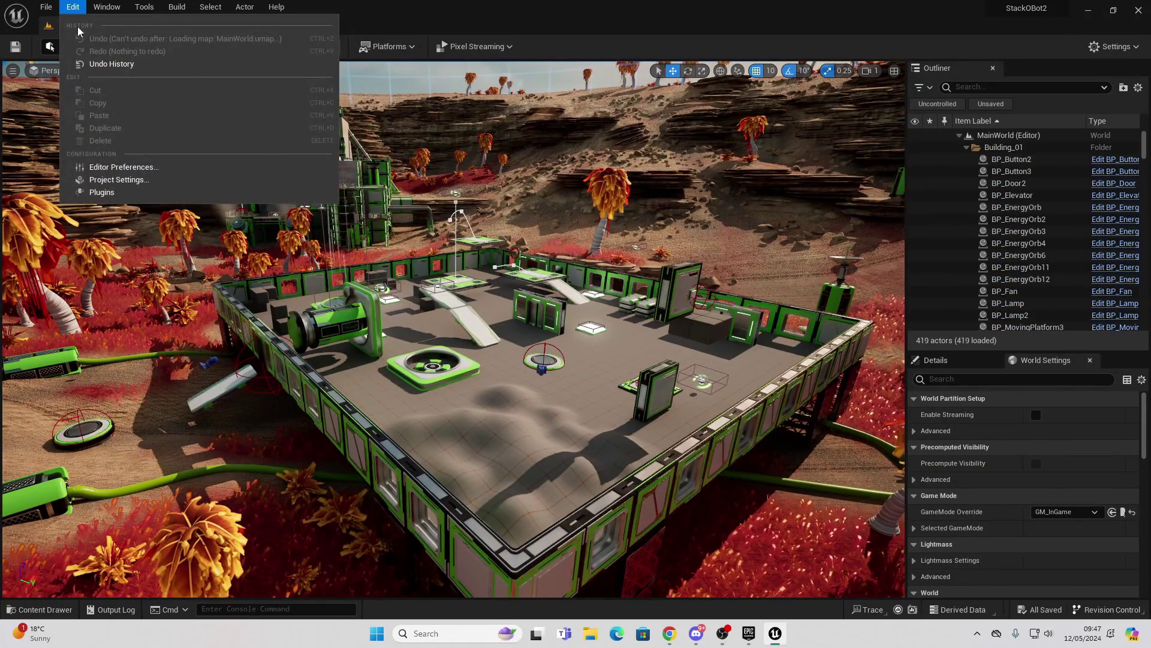
click(120, 180)
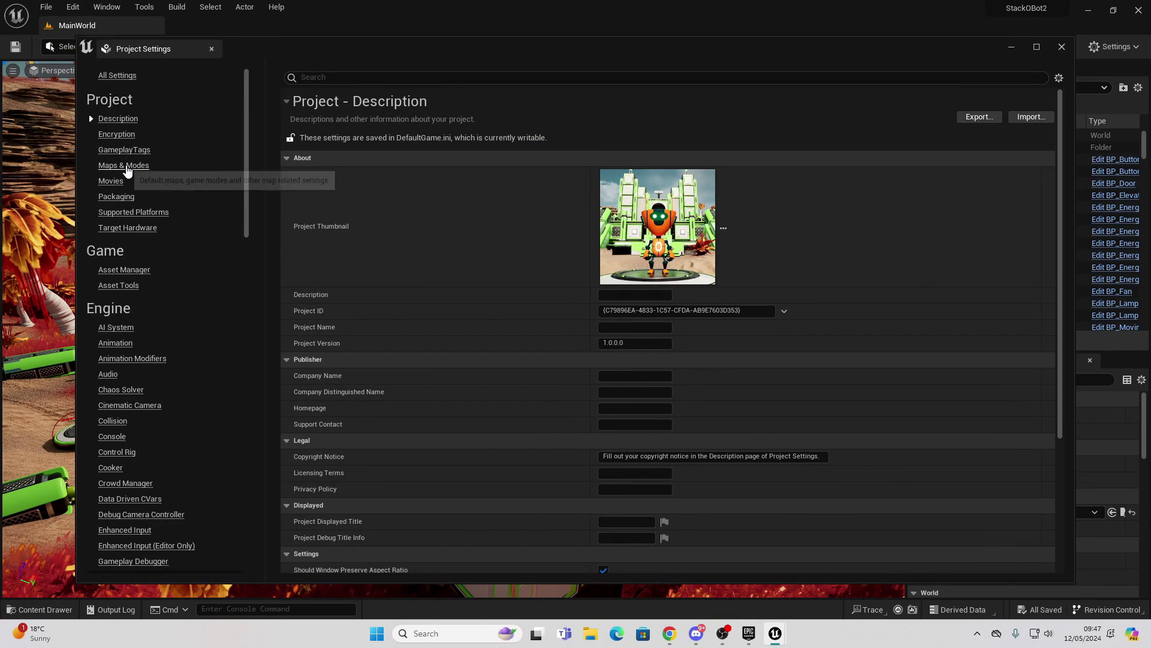
click(150, 167)
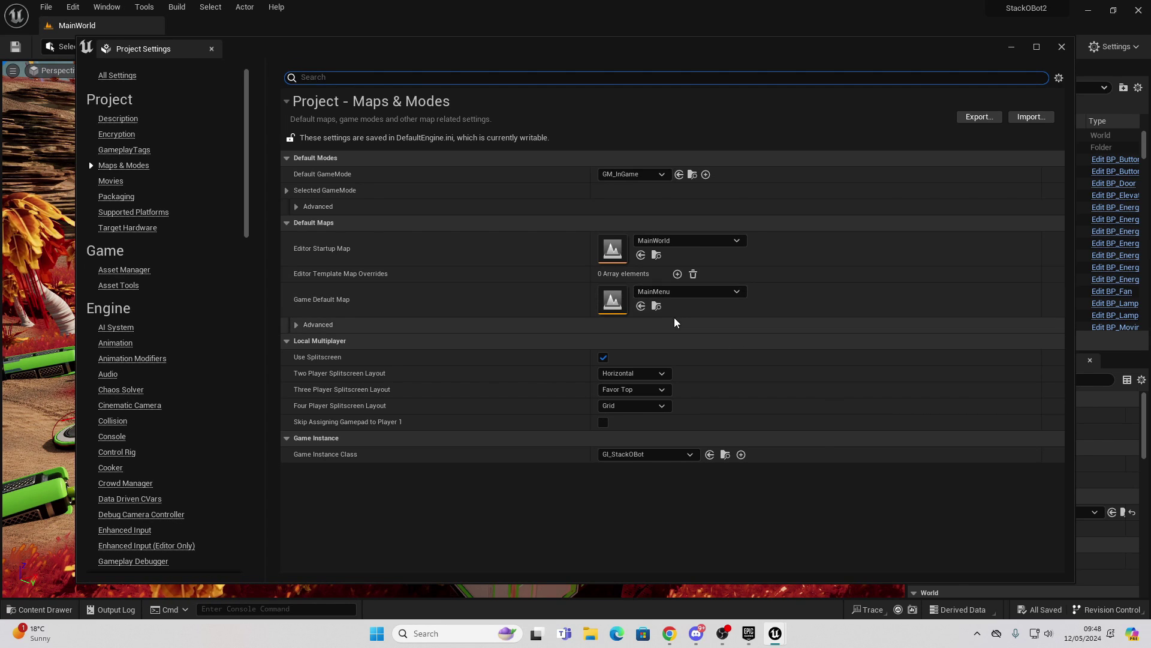
click(656, 306)
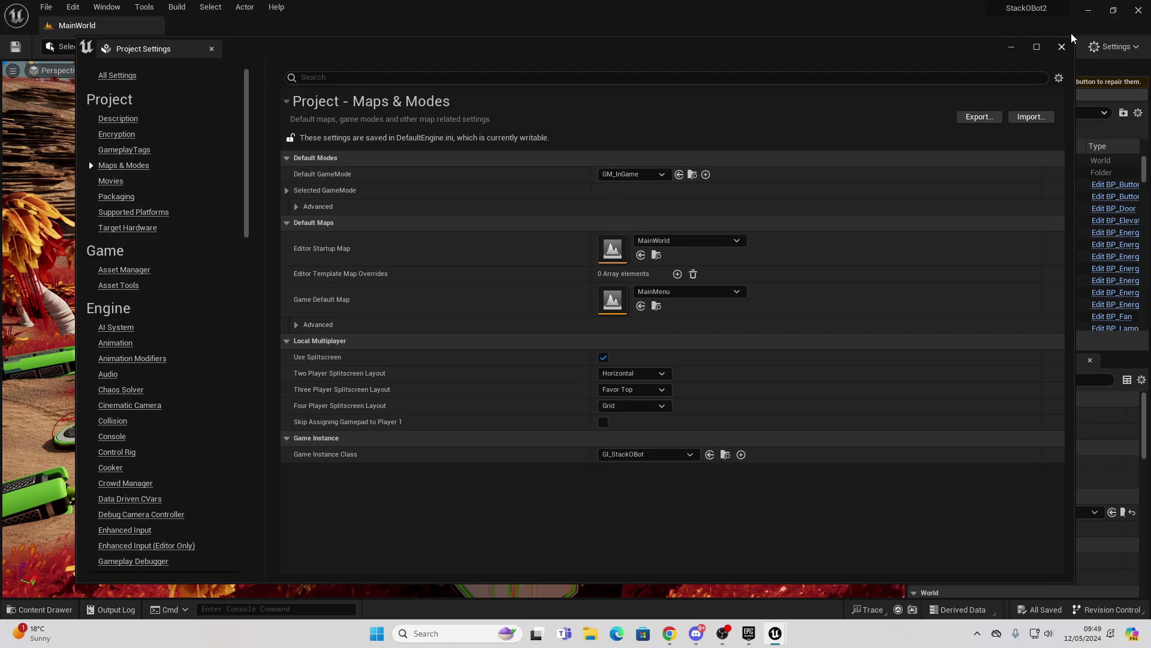
click(1061, 47)
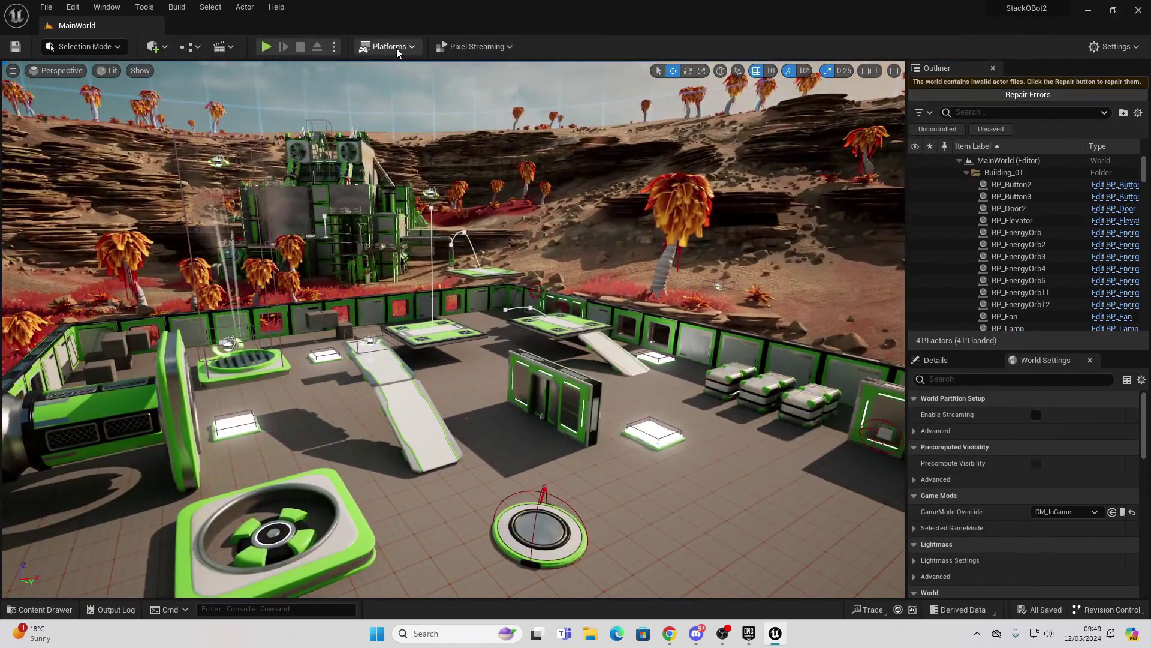
Step: Set the Windows build configuration to Shipping
click(390, 47)
mouse_move(444, 209)
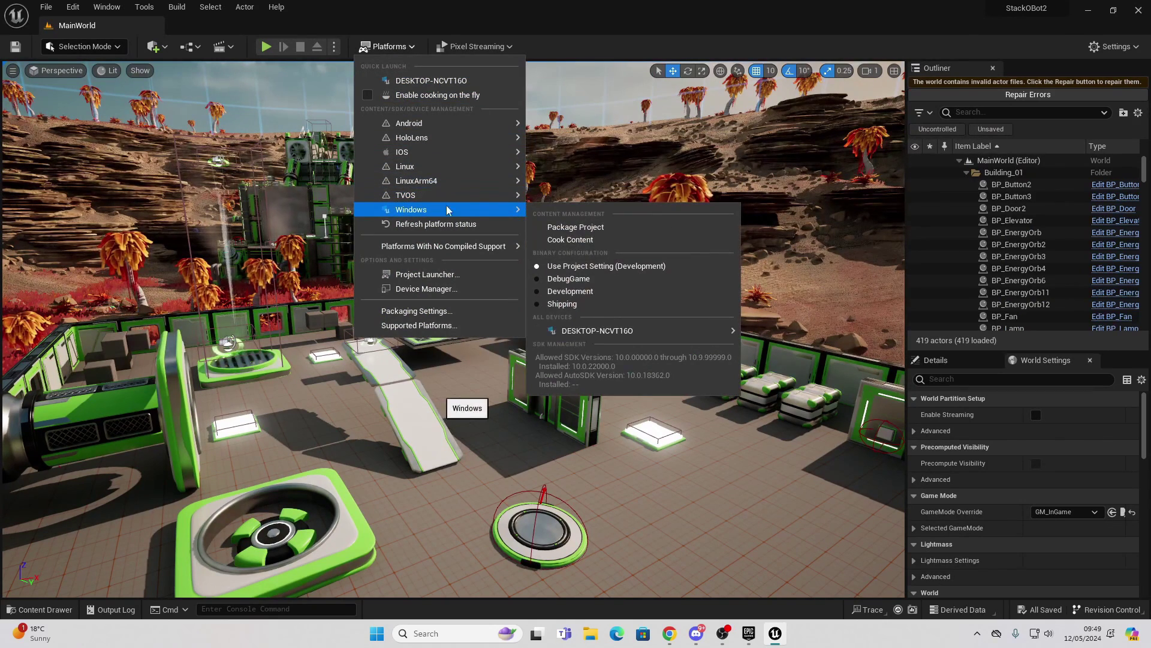
click(564, 303)
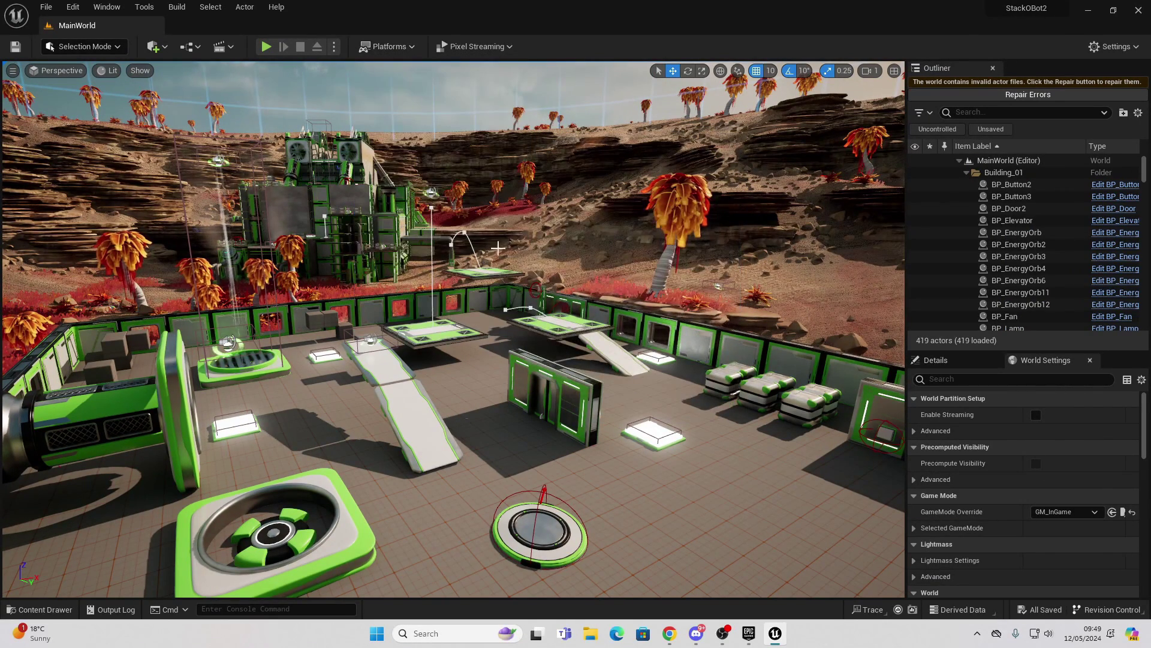
Step: Package the project for Windows with the Desktop as the output folder
click(396, 47)
mouse_move(444, 210)
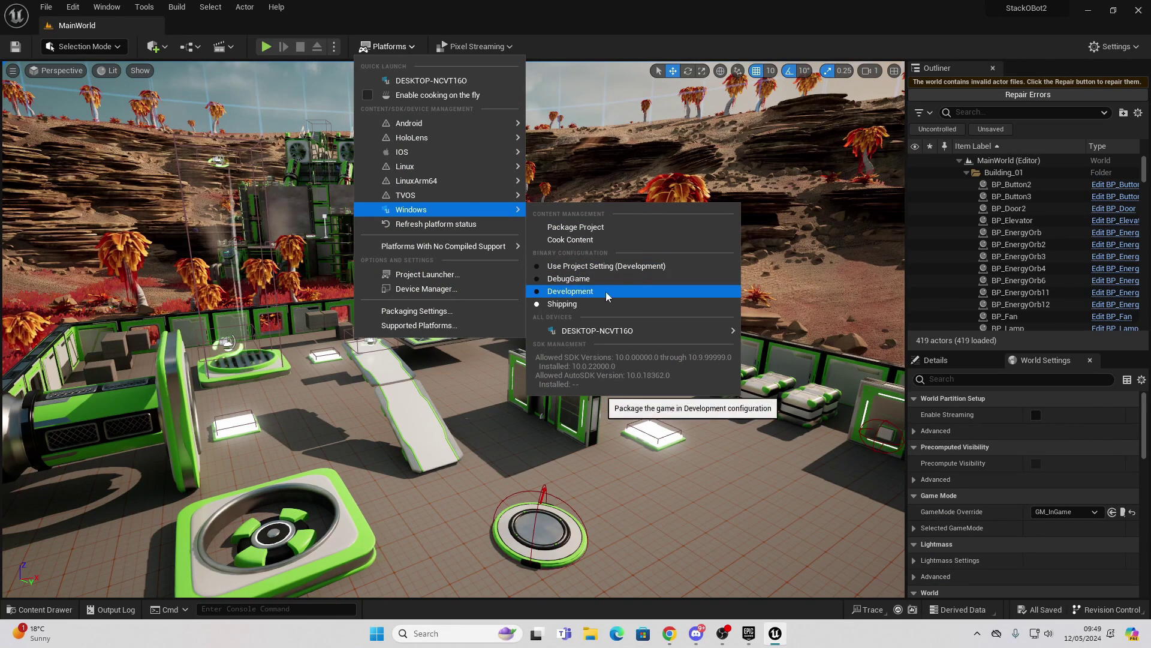
click(591, 228)
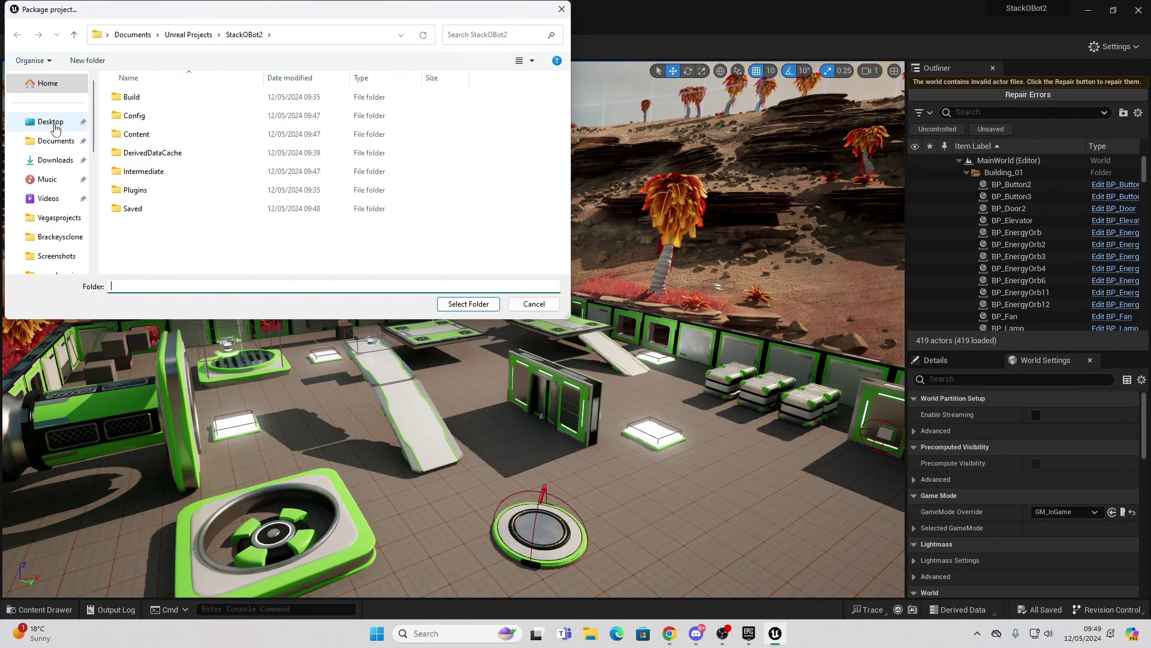
click(54, 124)
click(468, 303)
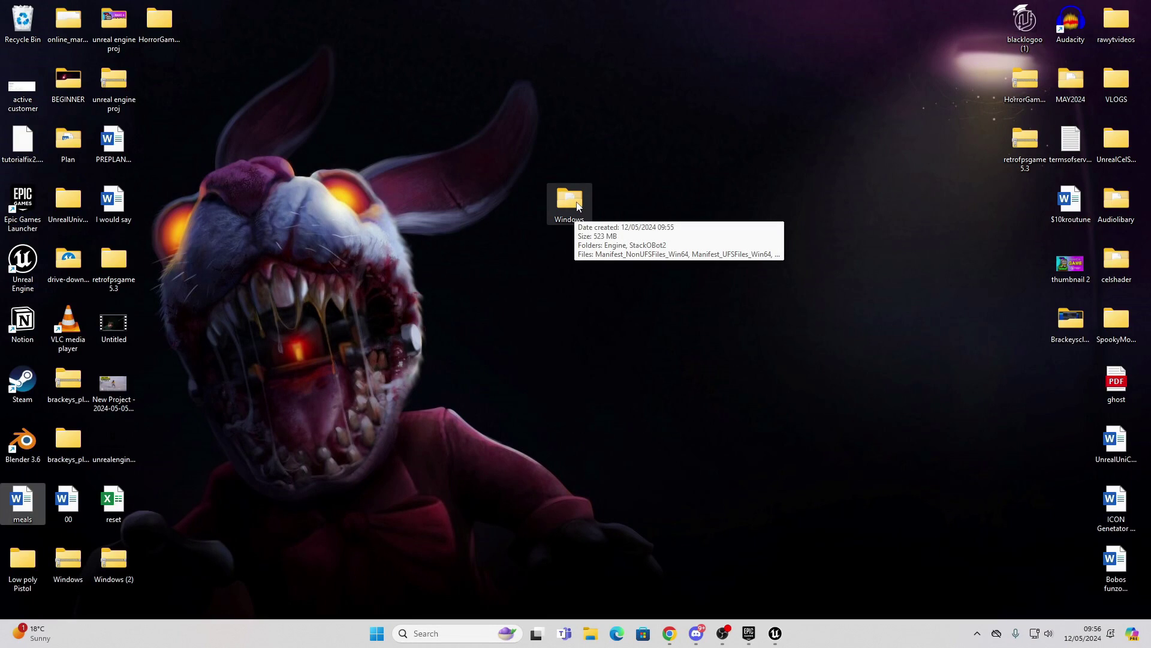
Step: Inspect the packaged Windows build down to StackOBot2 > Samples, then close the folder
double_click(572, 202)
drag(502, 135, 567, 87)
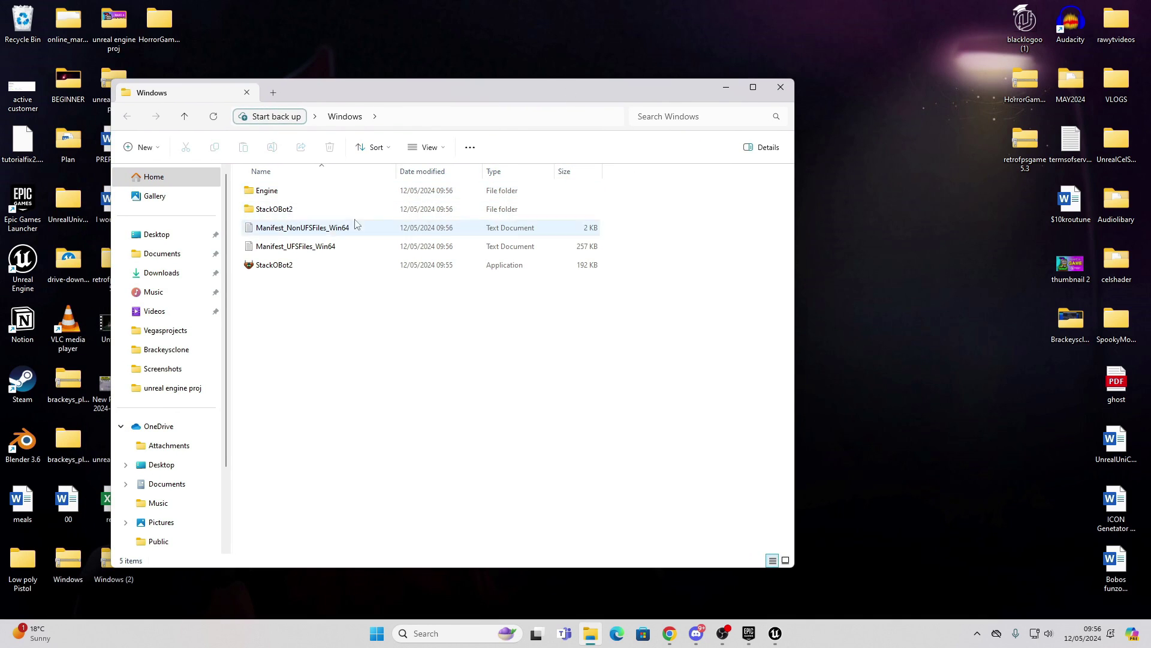
double_click(299, 210)
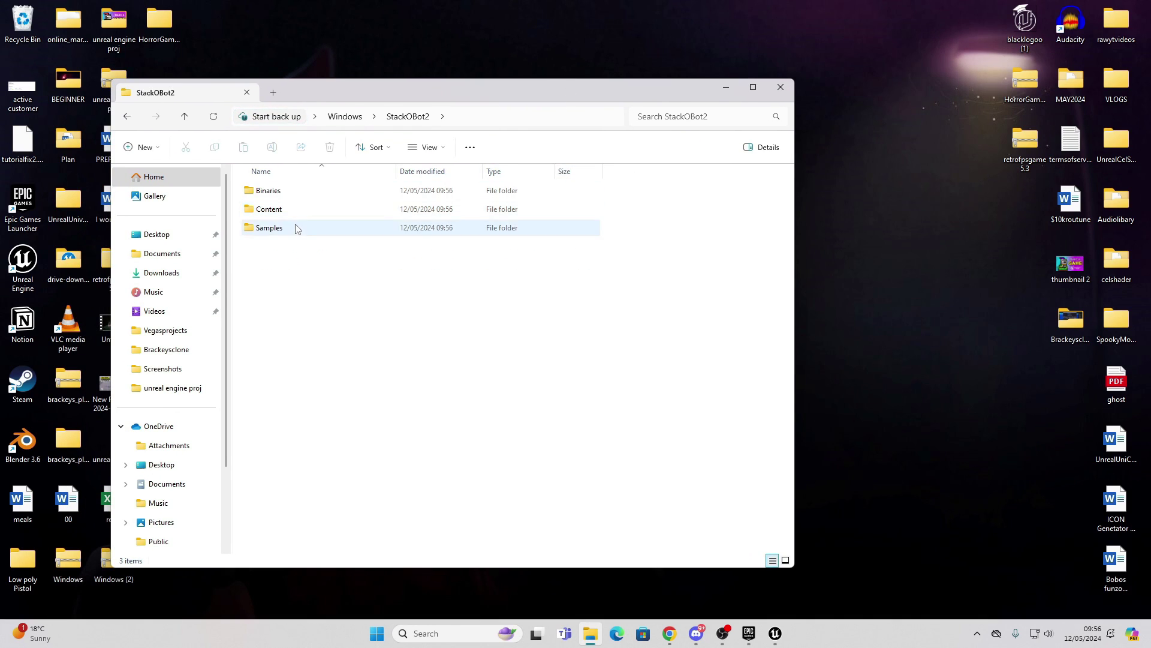
double_click(290, 231)
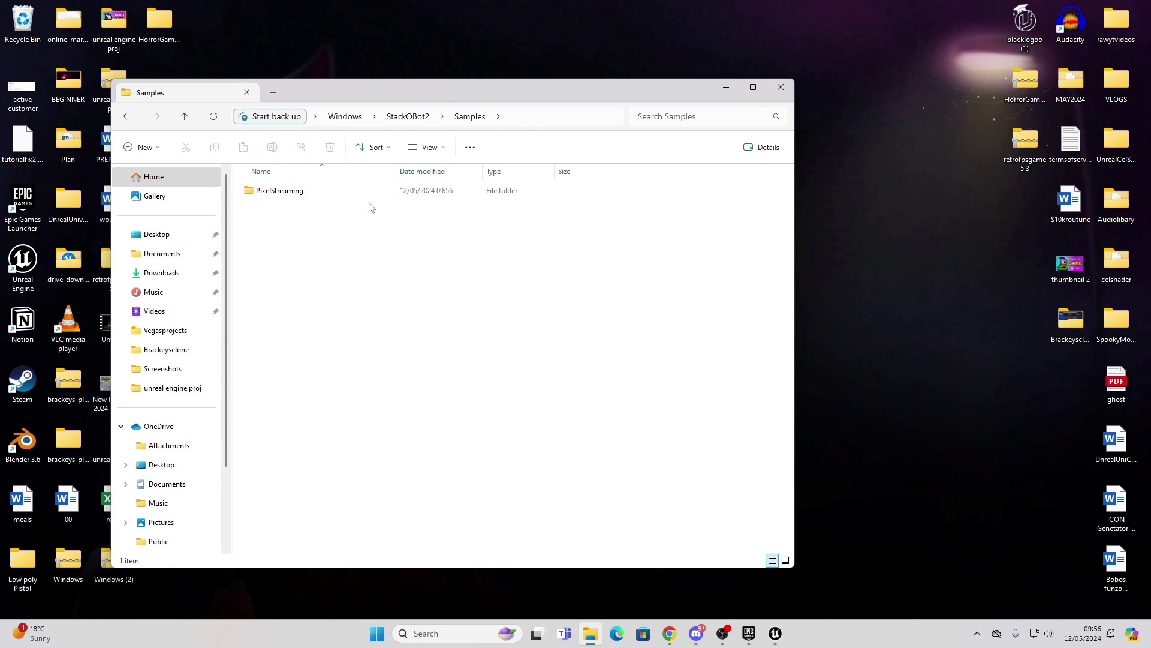
click(125, 120)
click(126, 119)
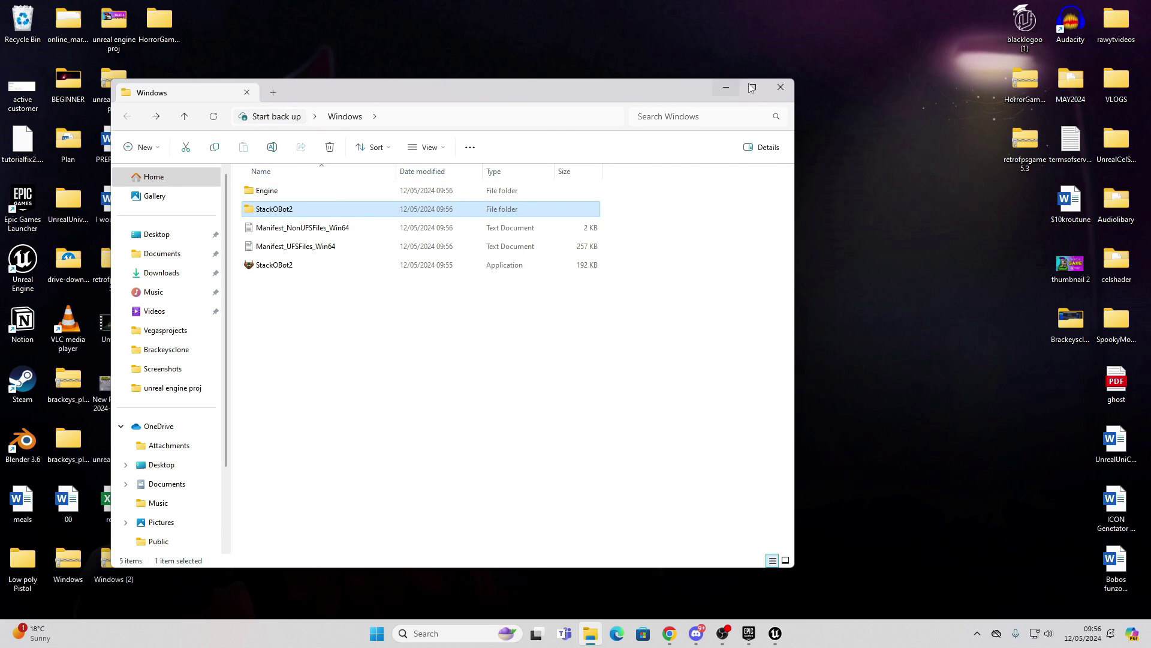
click(780, 88)
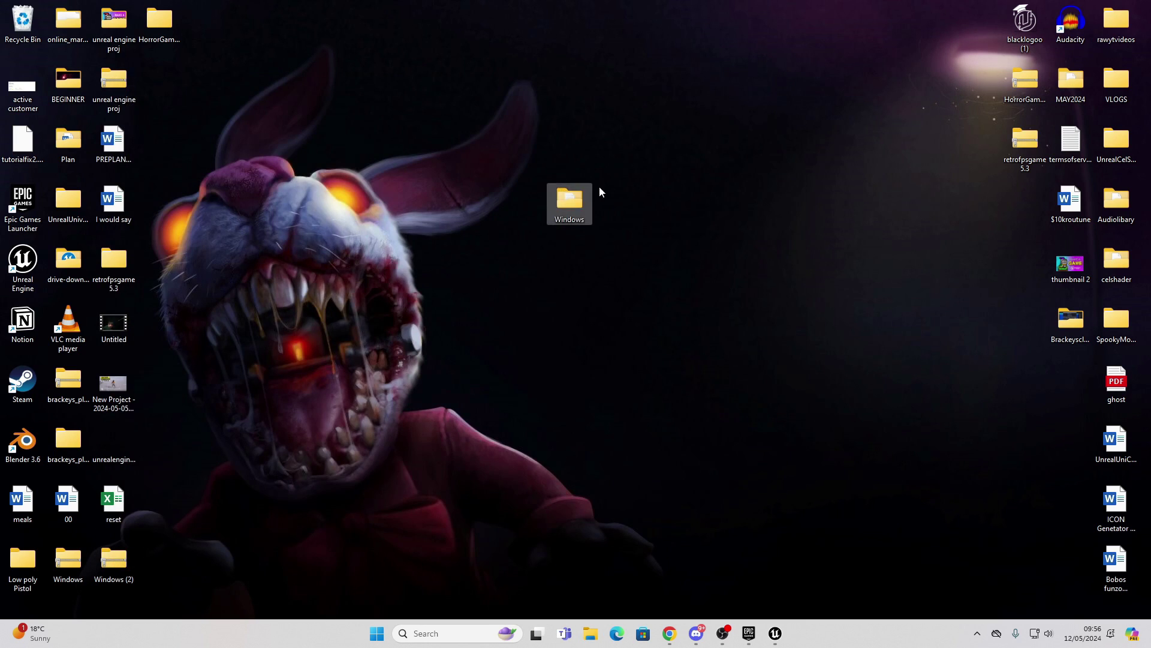
Step: Compress the Windows build folder into Windows (3).zip on the Desktop
right_click(579, 201)
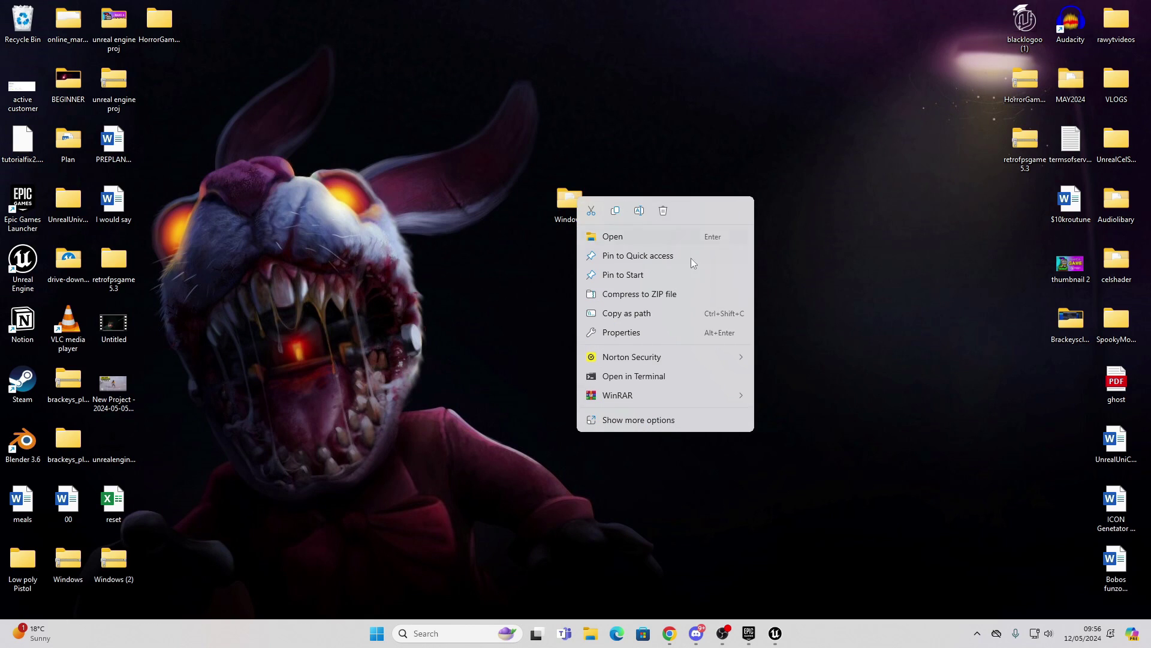
click(648, 294)
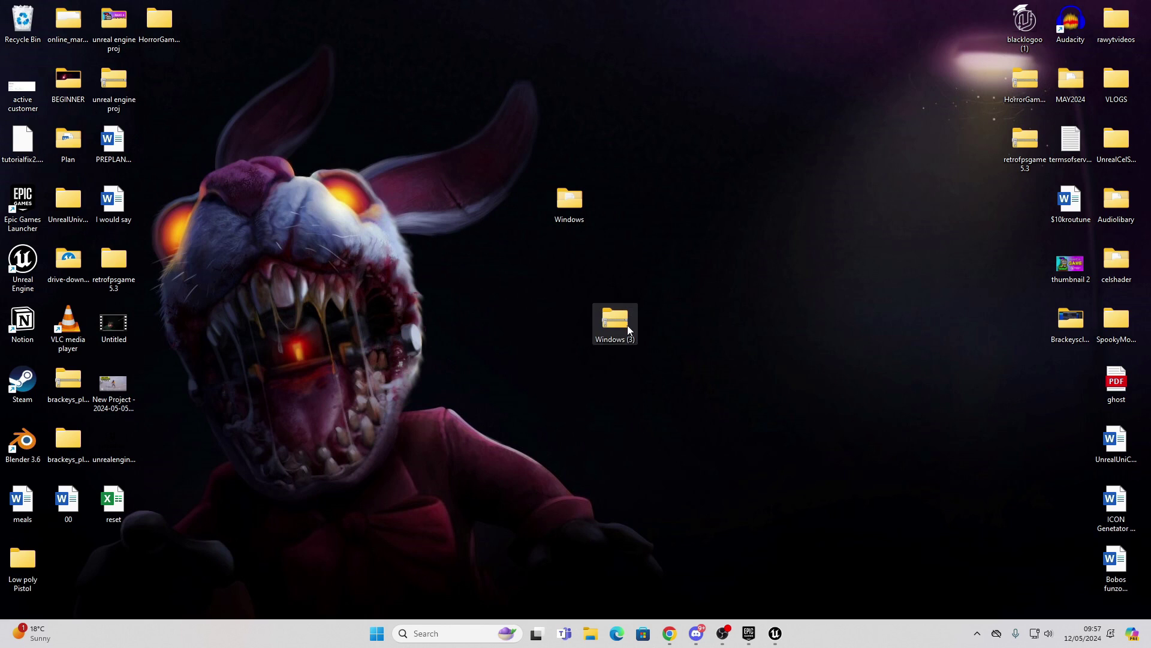
drag(645, 214, 644, 216)
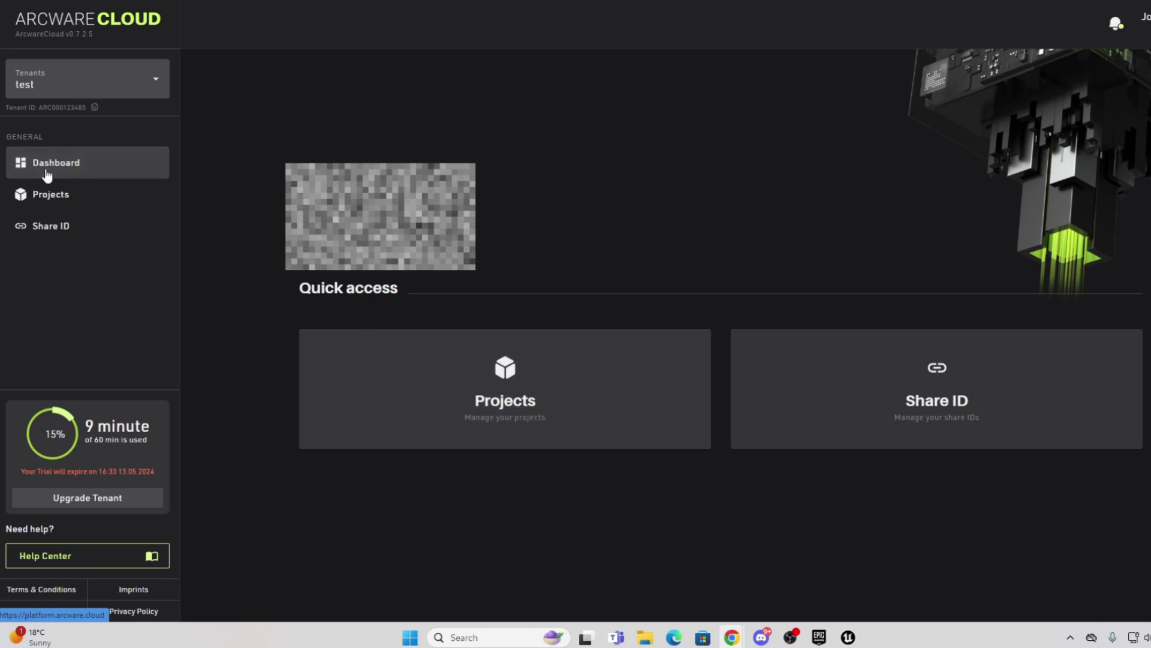
Step: Open the project1 card from the Arcware Cloud Projects list
click(70, 192)
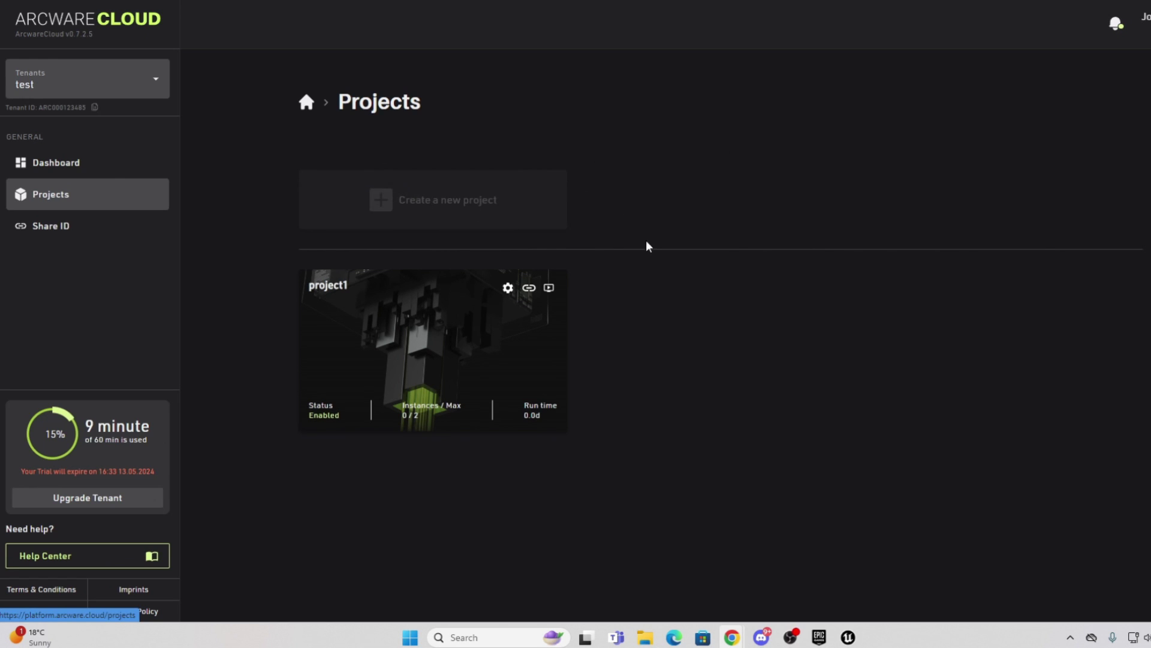
click(386, 327)
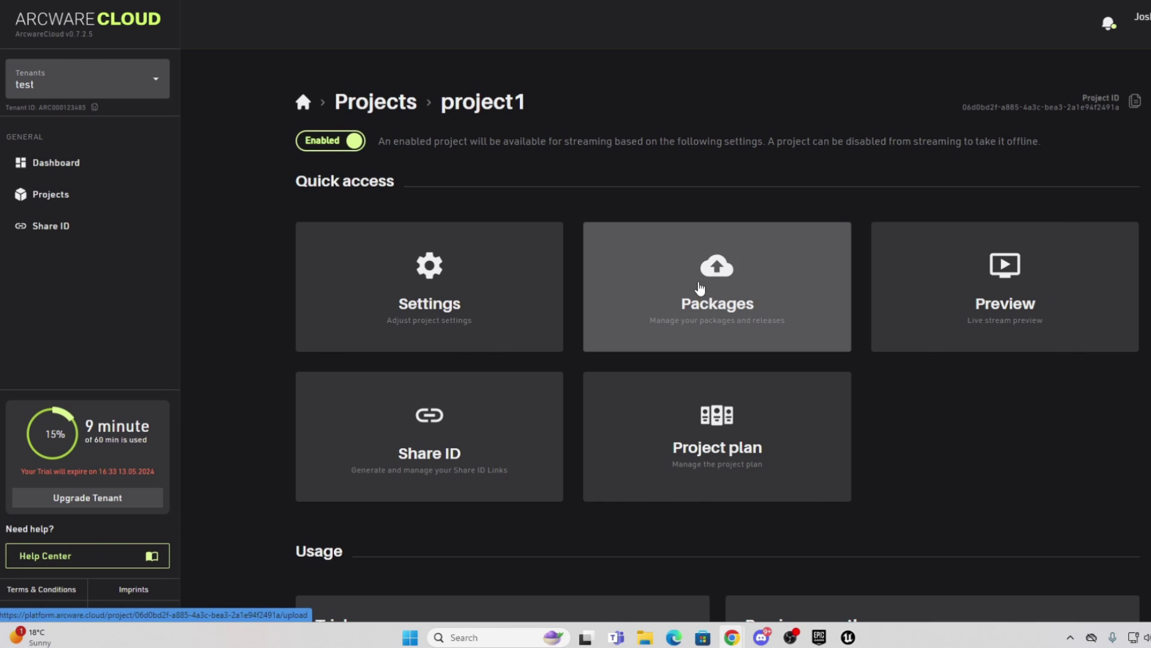
Step: Upload Windows (3).zip from the Desktop to project1's Packages
click(701, 287)
scroll(712, 331, down, 3)
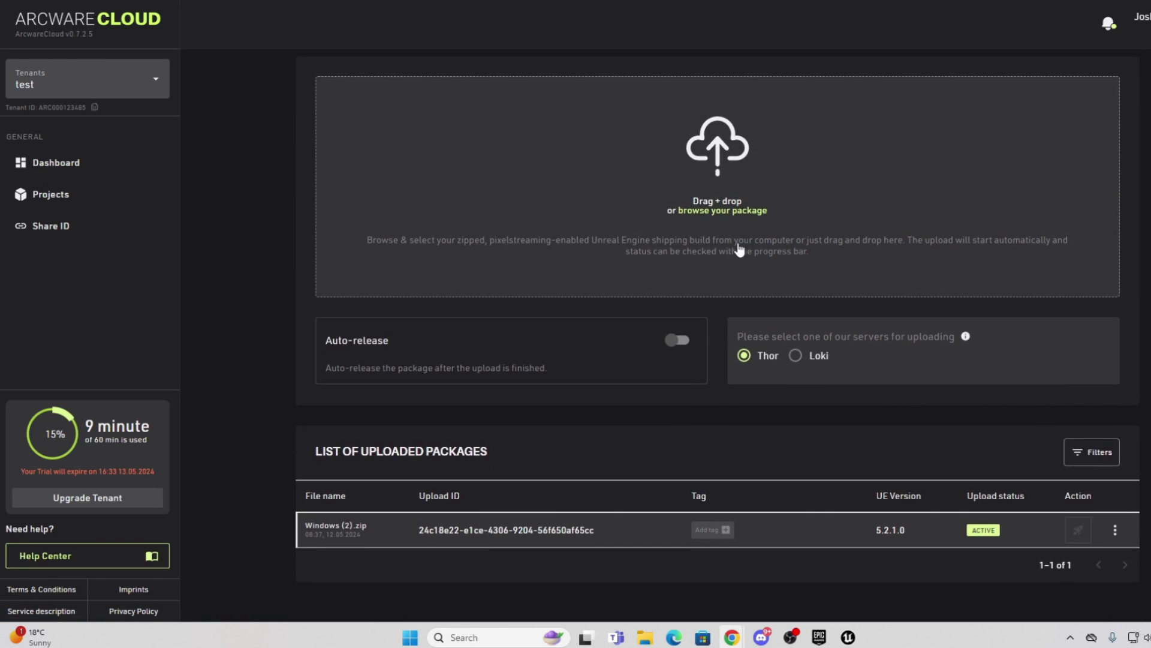
scroll(738, 251, up, 2)
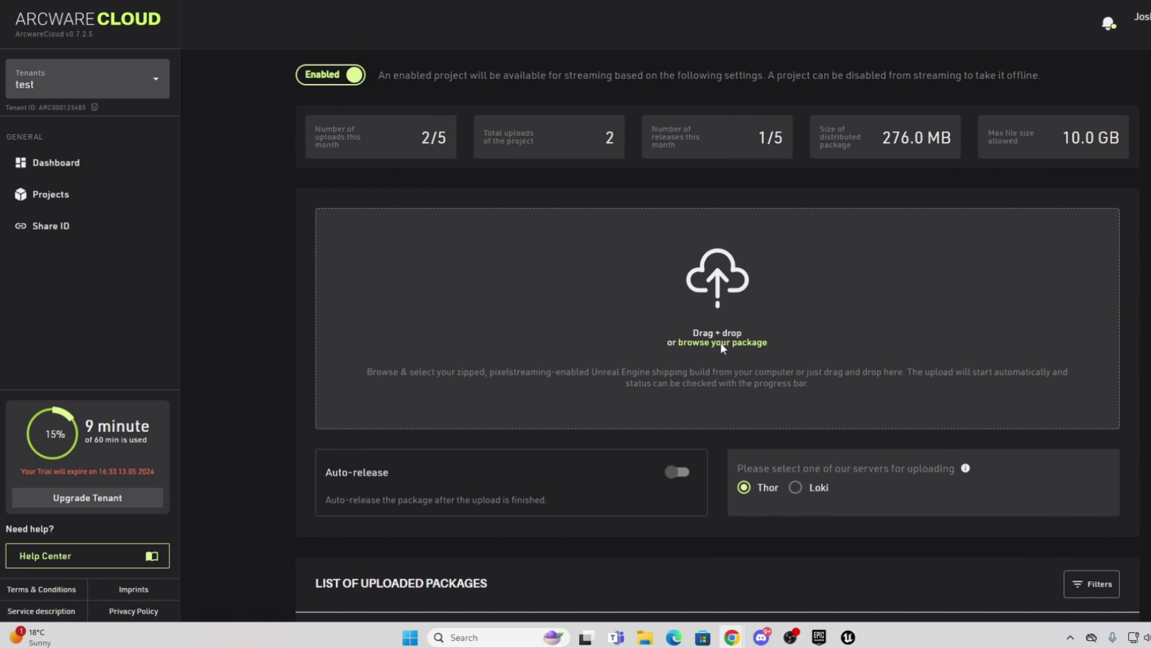
click(721, 342)
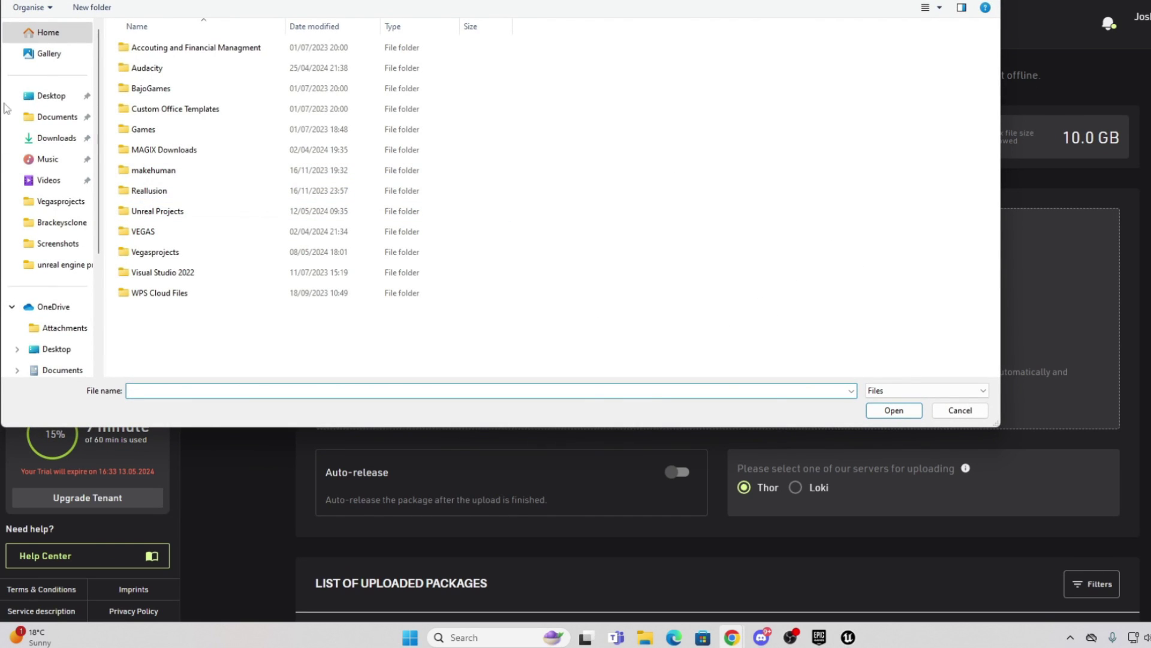
click(51, 96)
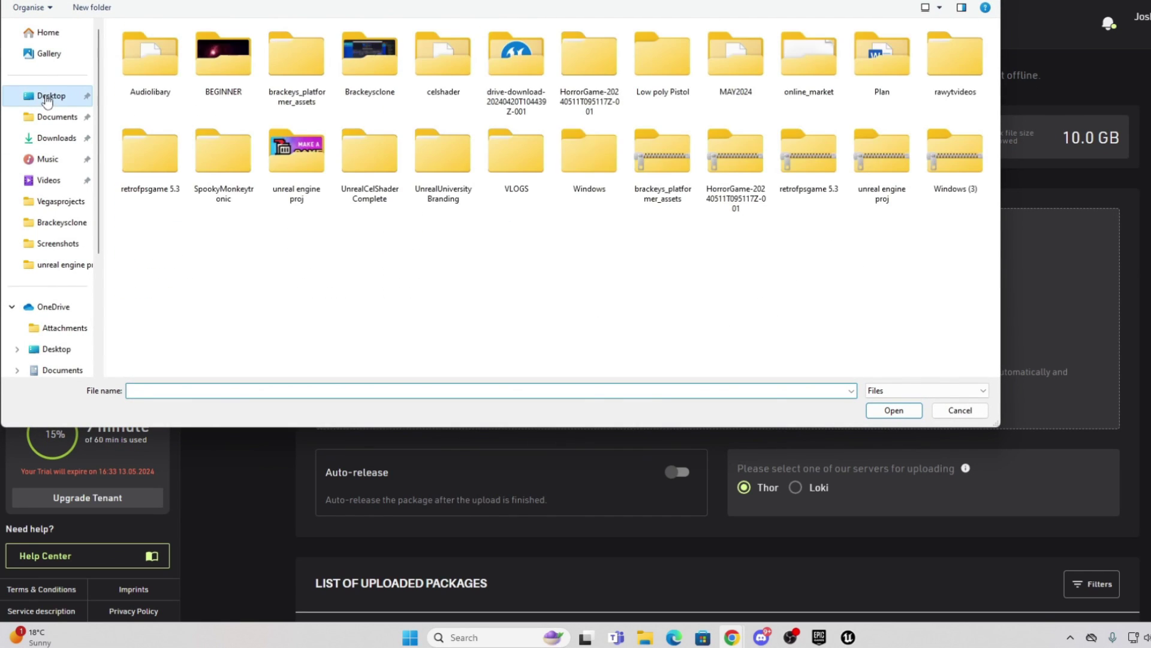
double_click(959, 162)
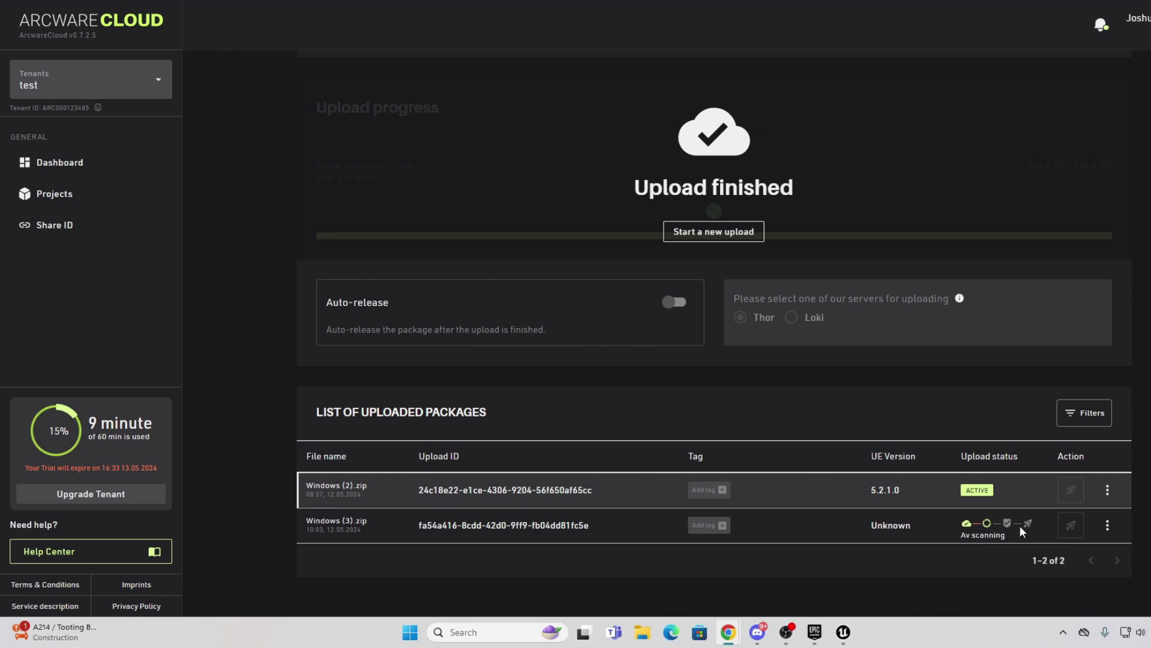
Step: Release and confirm Windows (3).zip once it is ready, then return to Projects
mouse_move(988, 530)
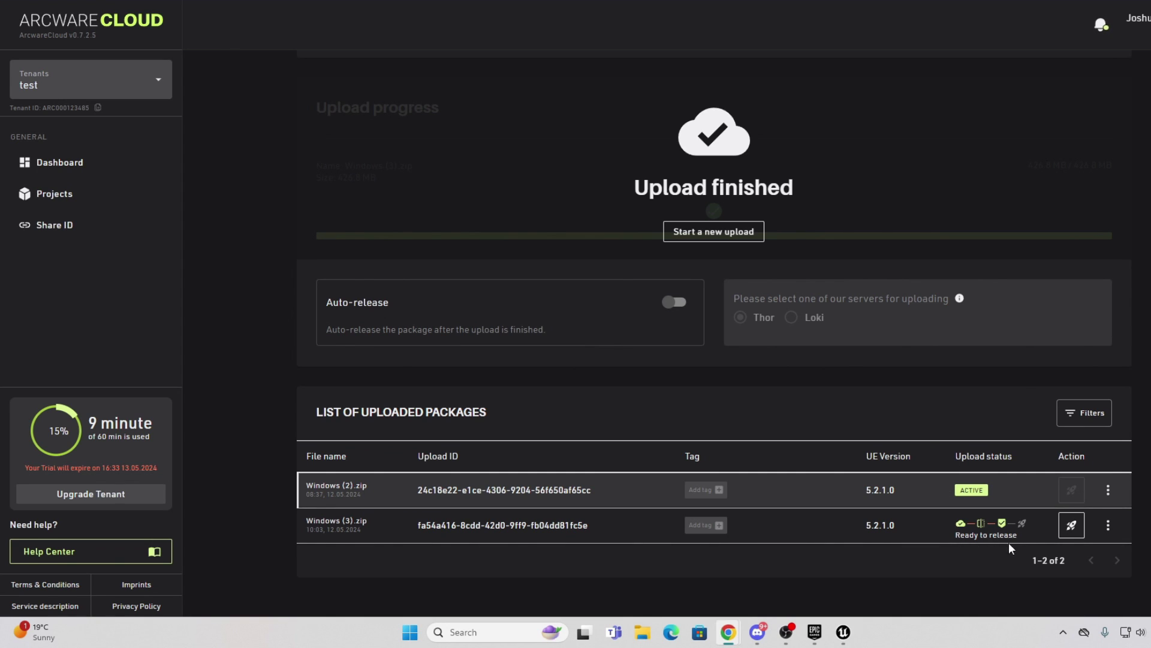
click(1072, 526)
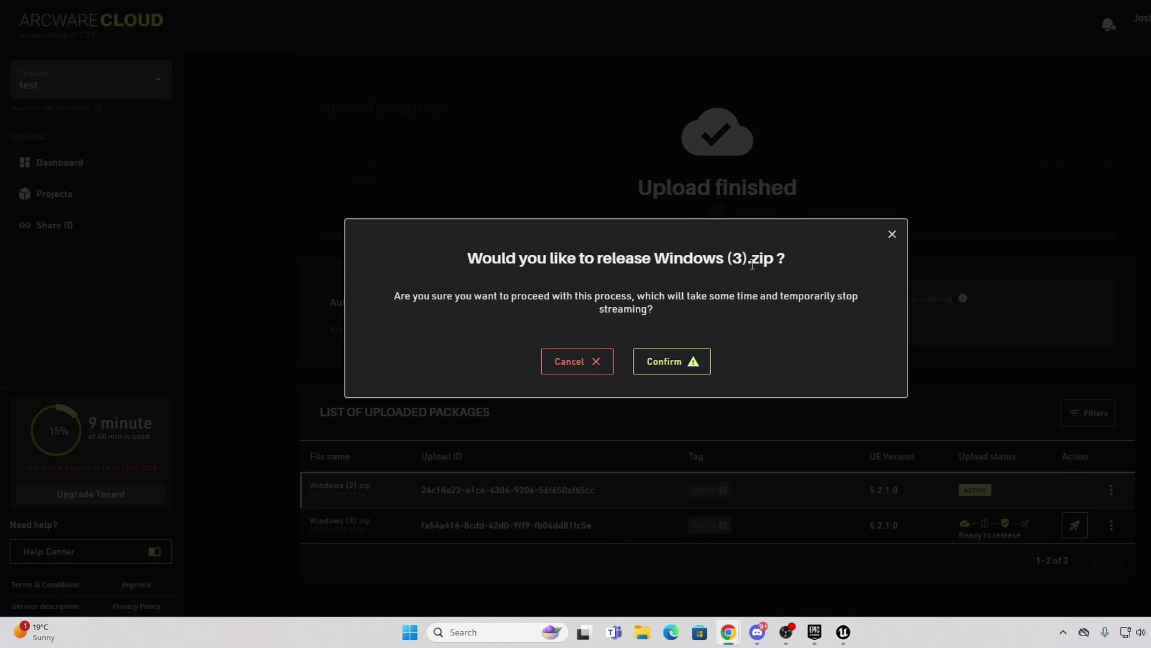
click(687, 362)
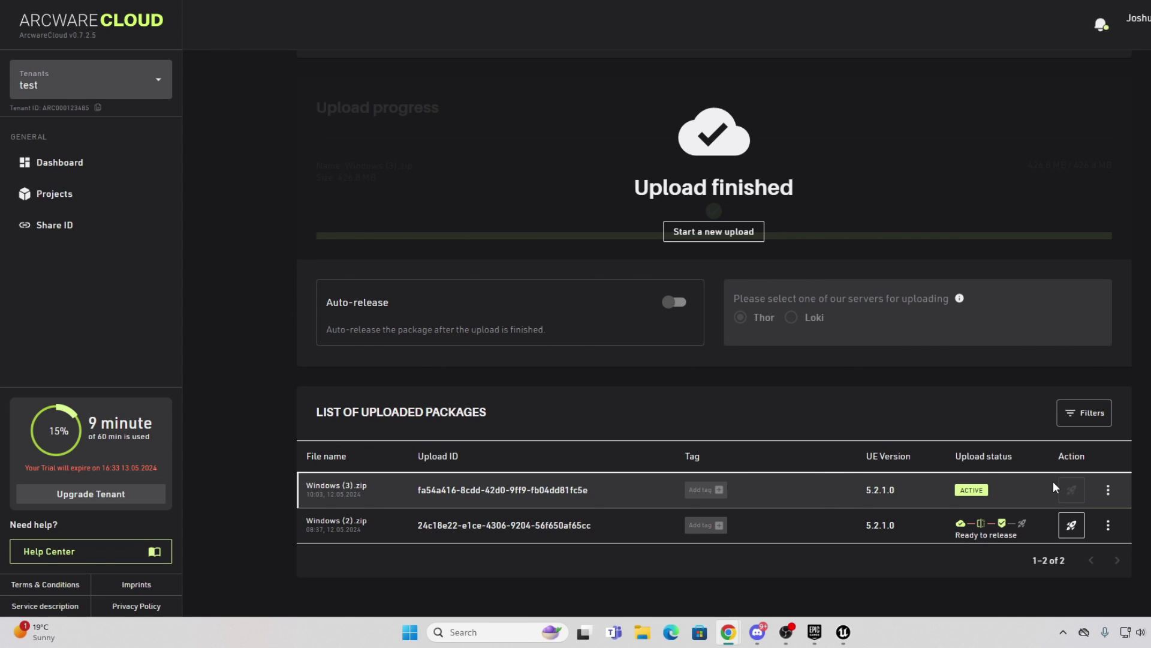
click(26, 191)
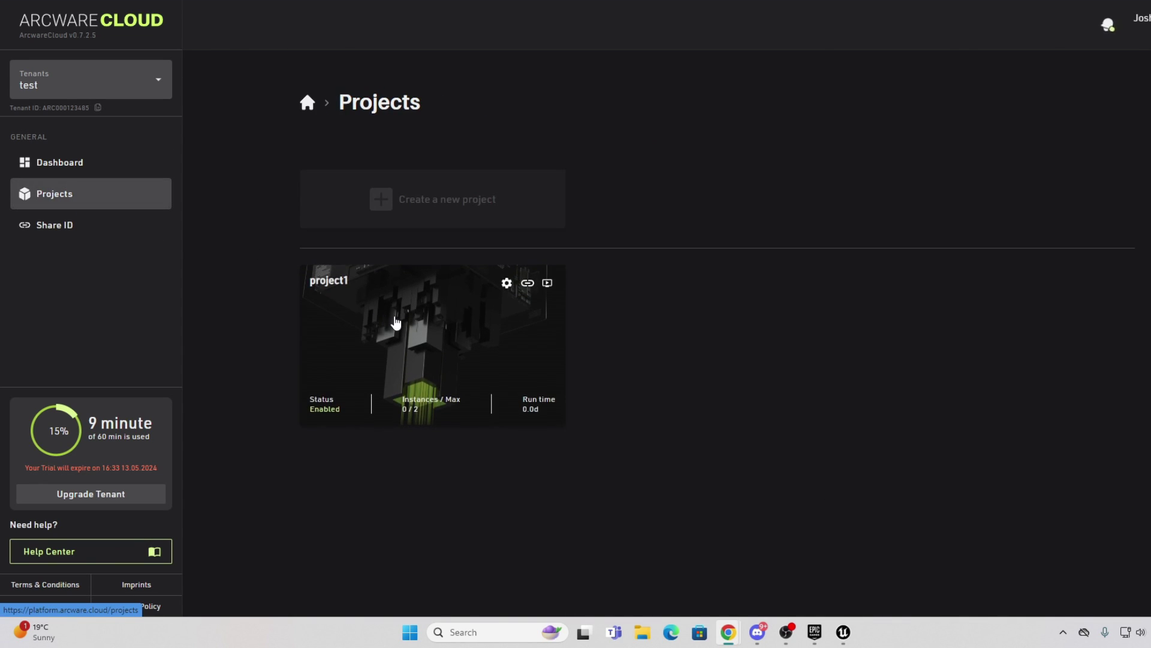
Step: Open project1's Stream settings, showing 2 concurrent streams and a 15-minute maximum instance run-time
click(395, 323)
click(419, 296)
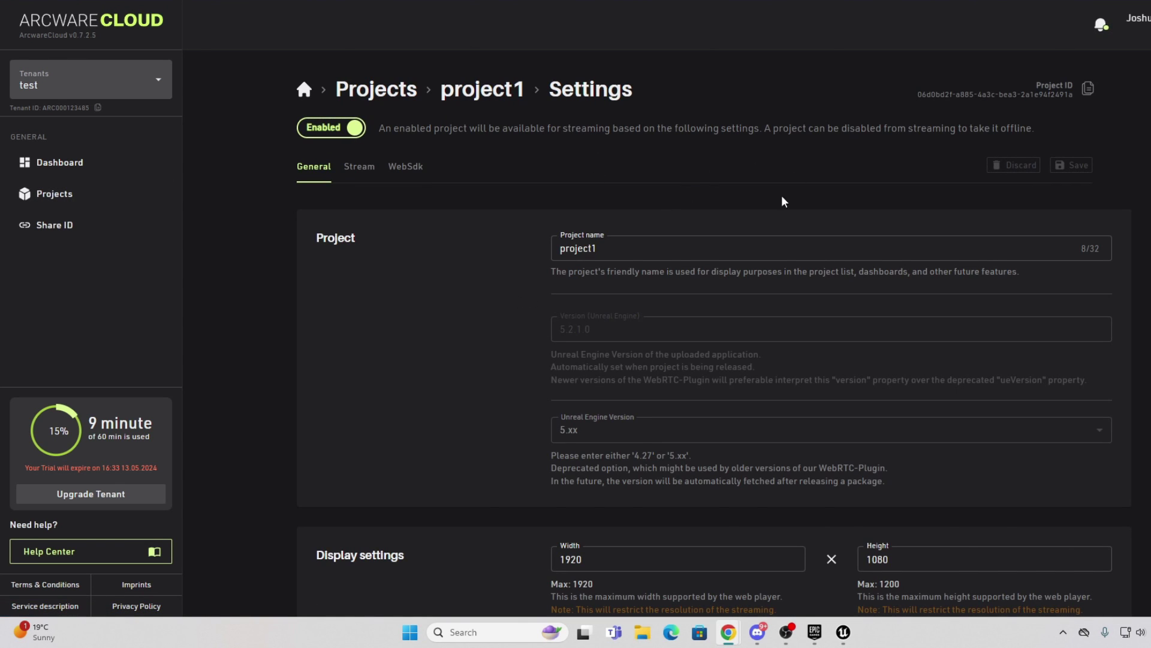
scroll(723, 220, down, 2)
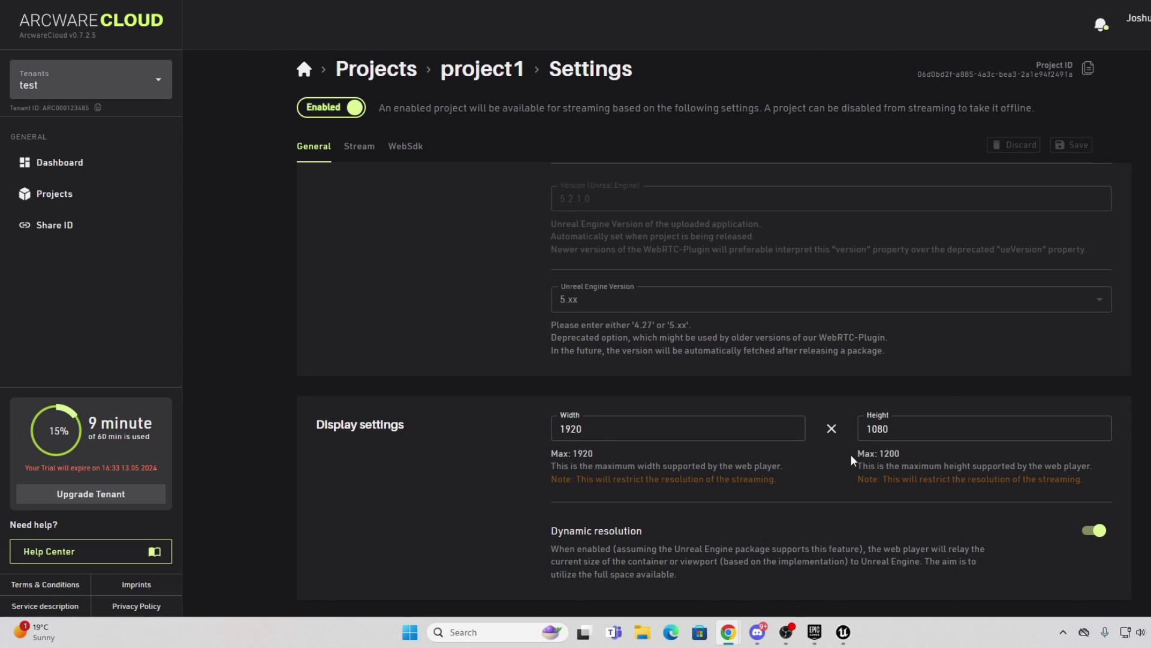
click(357, 147)
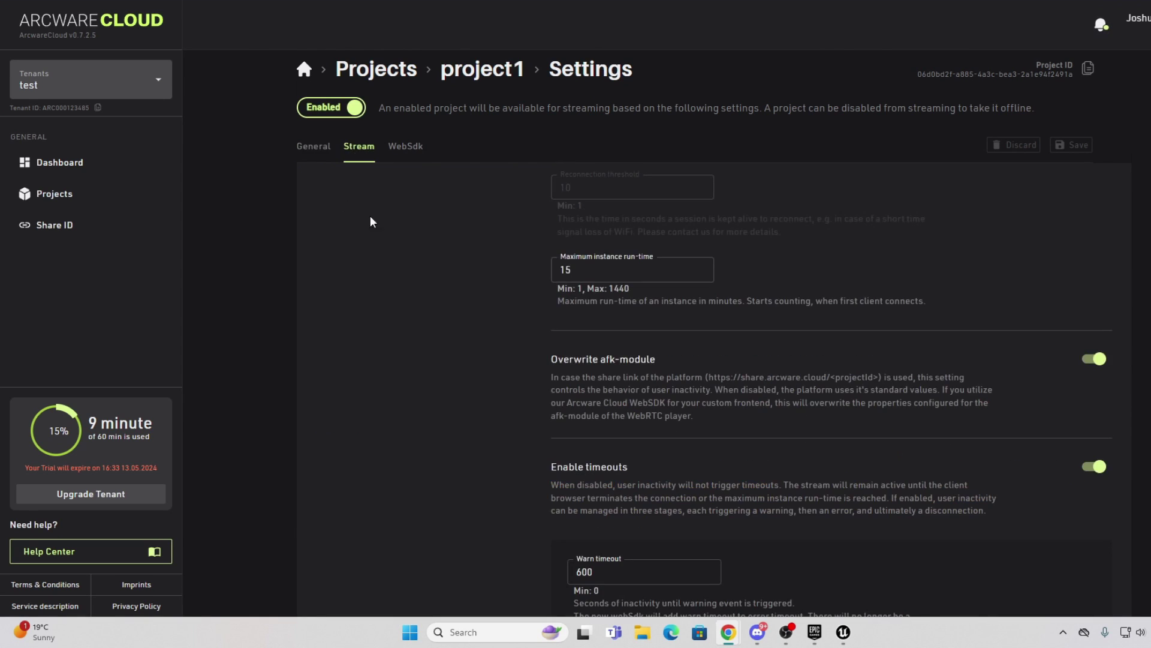
scroll(510, 273, up, 3)
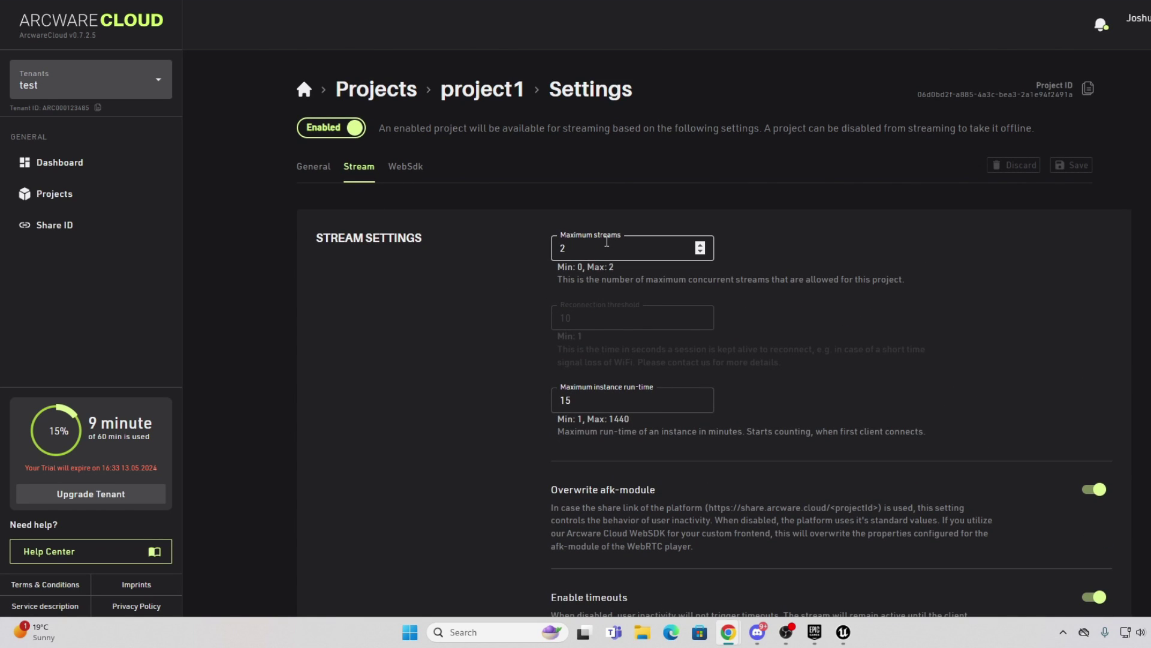
scroll(923, 308, down, 7)
scroll(923, 315, up, 7)
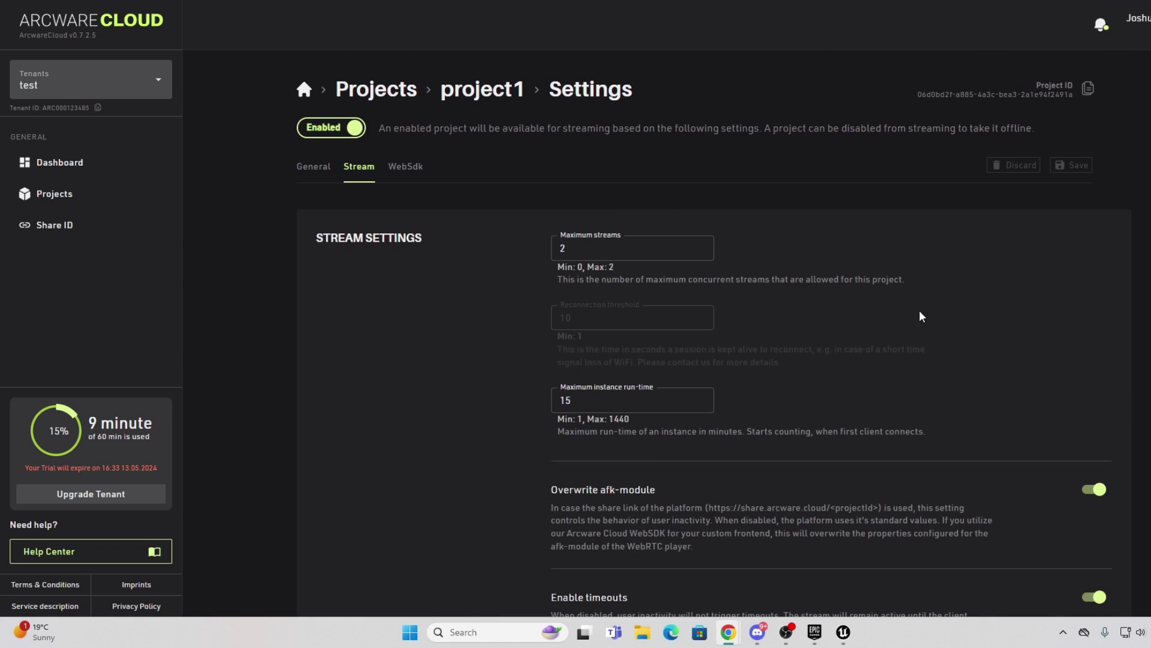
Step: Disable project1 with confirmation, re-enable it, and return to the Projects list
click(358, 128)
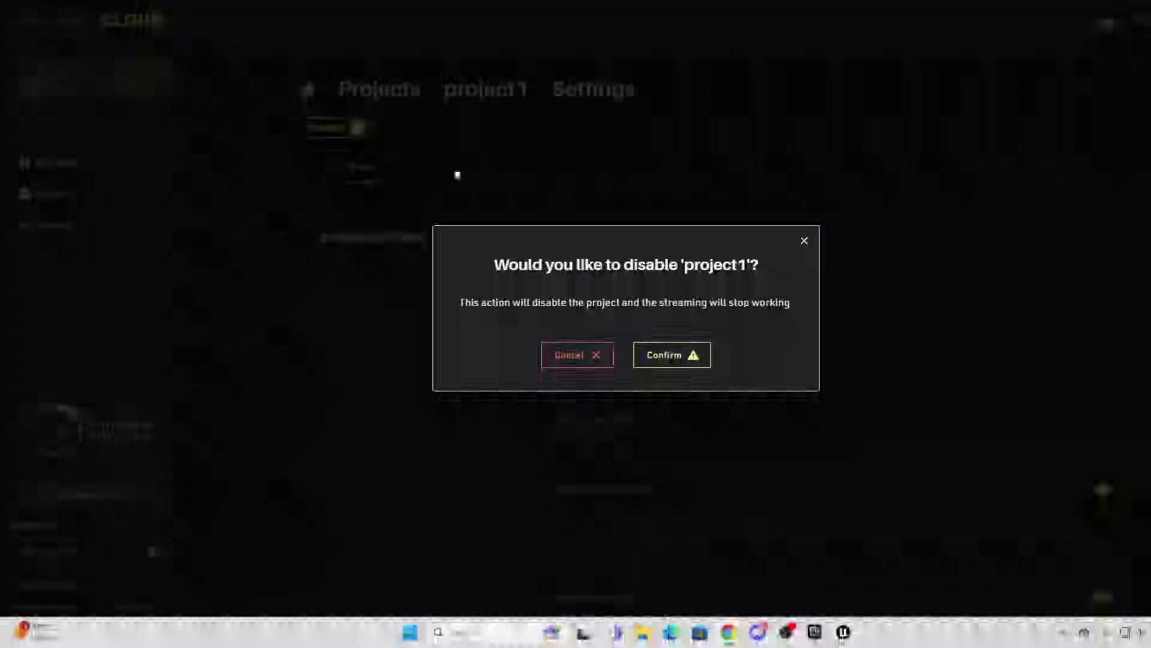
click(693, 355)
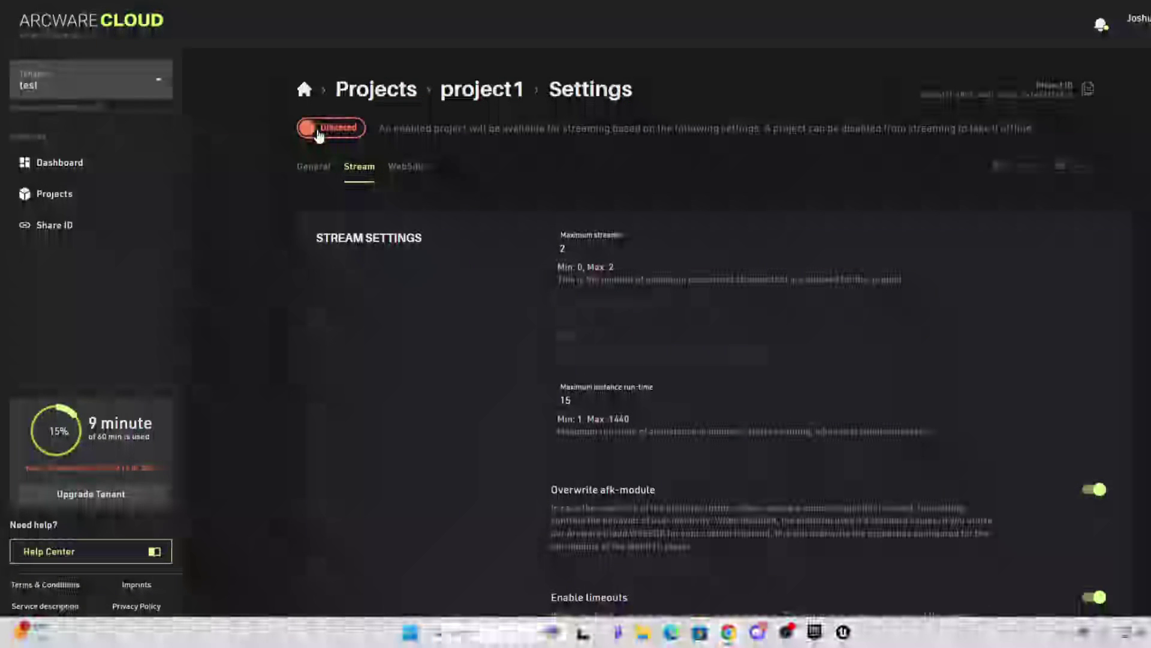
click(318, 129)
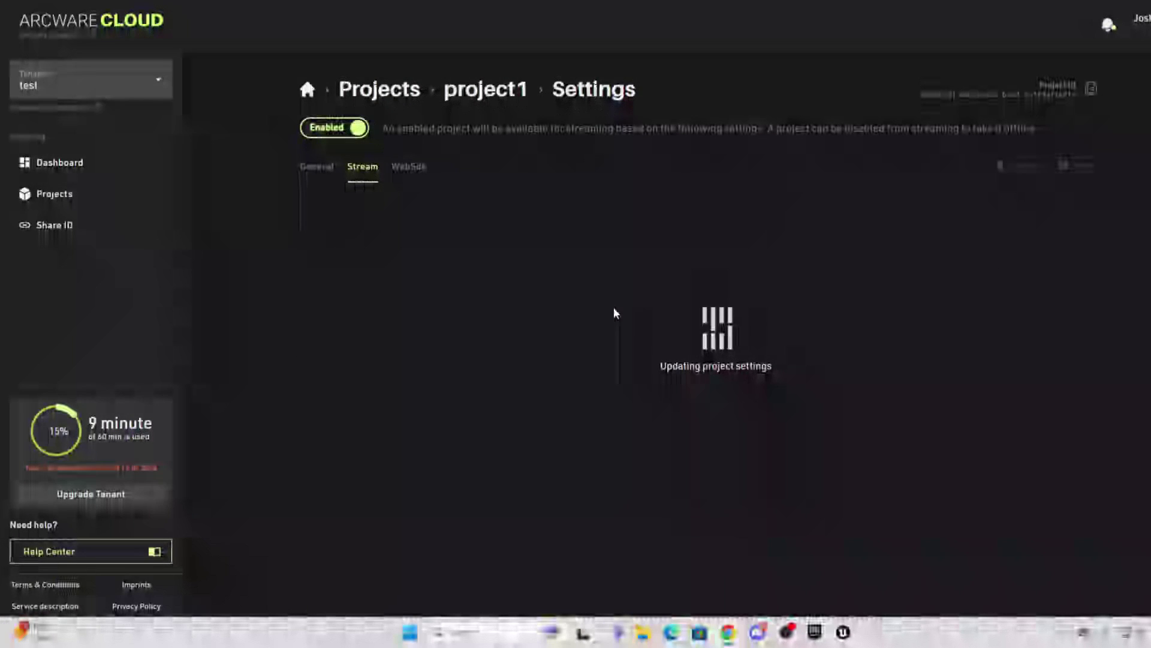
click(72, 195)
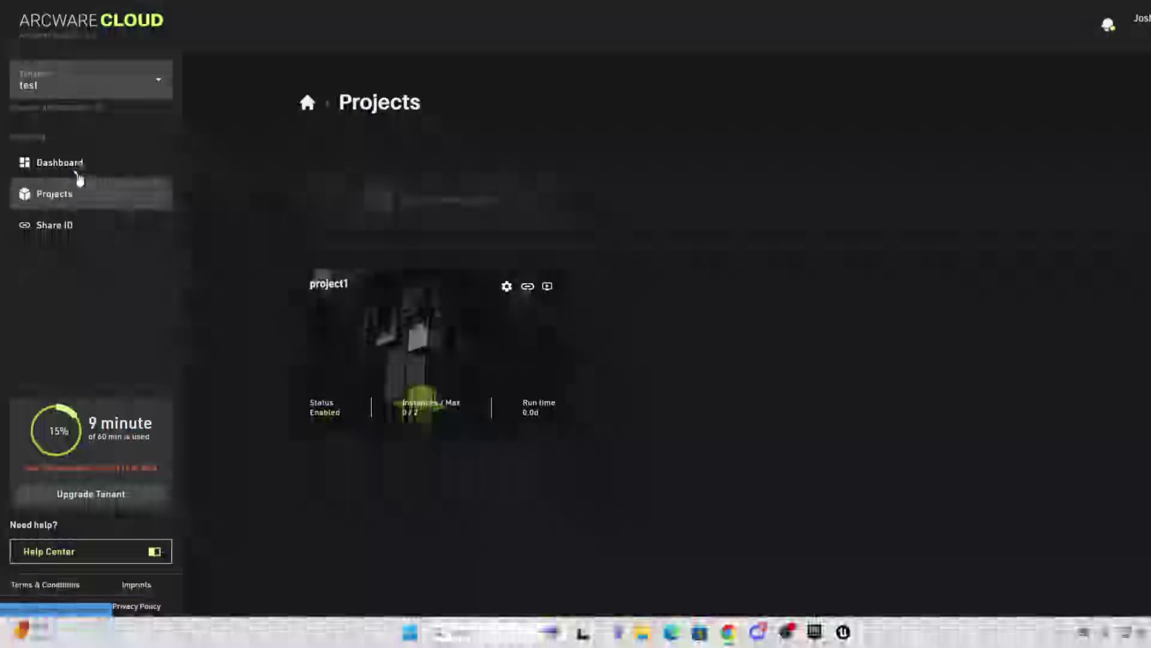
click(71, 197)
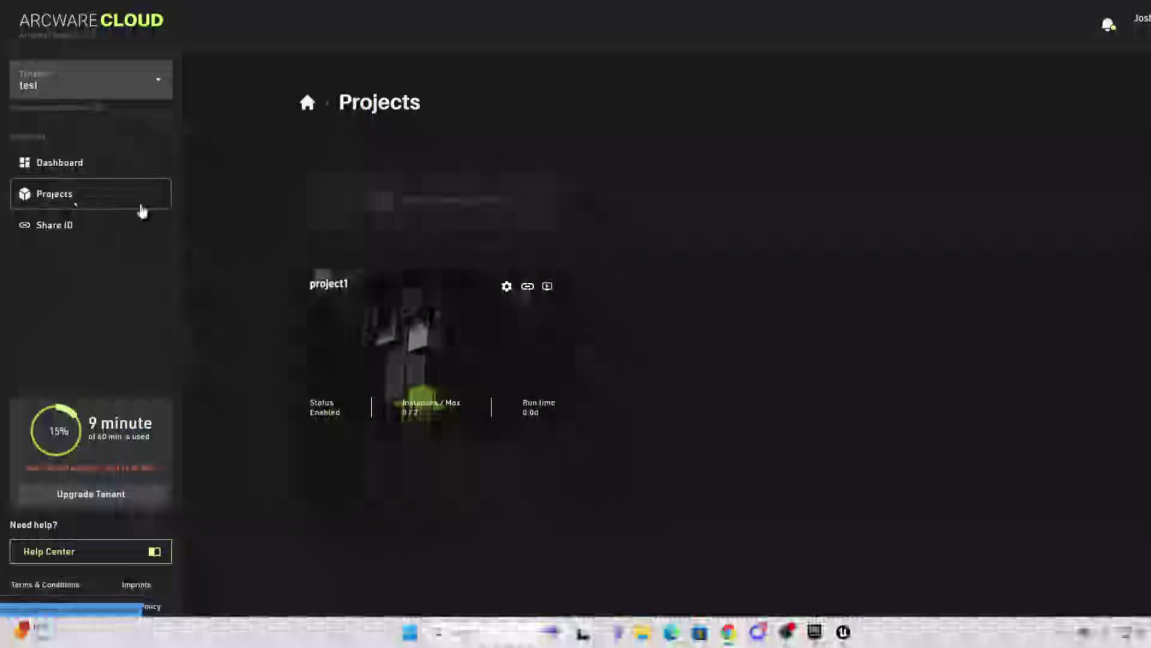
Step: Open the project1 page and launch a live Preview of its stream
click(458, 329)
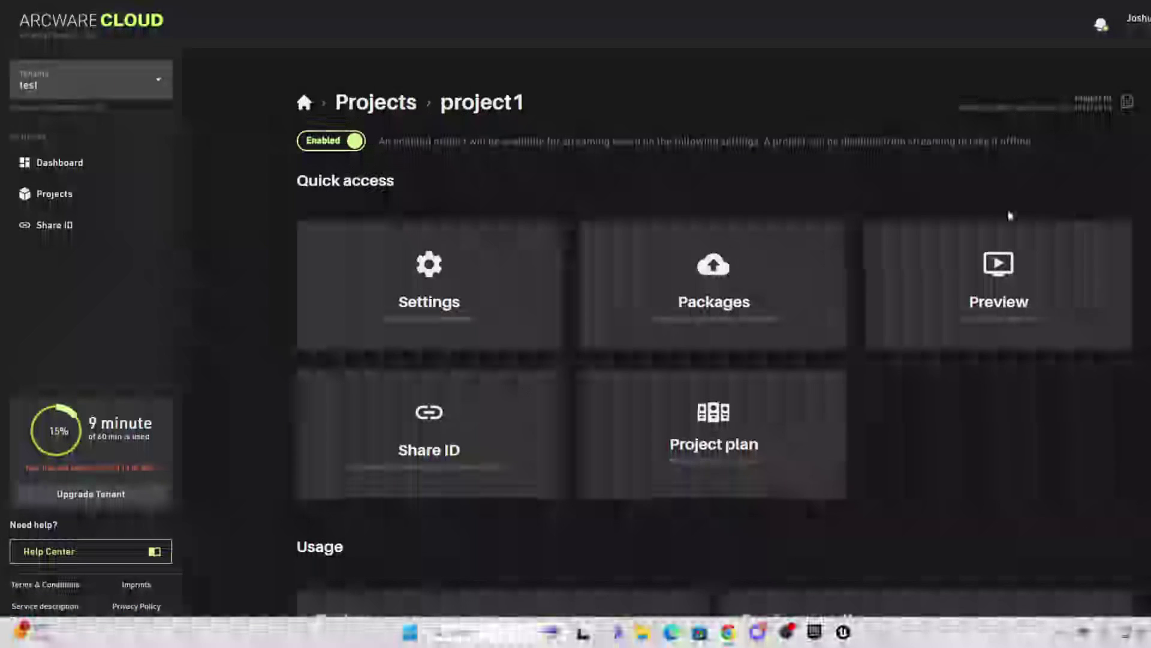
click(995, 302)
scroll(1133, 322, down, 2)
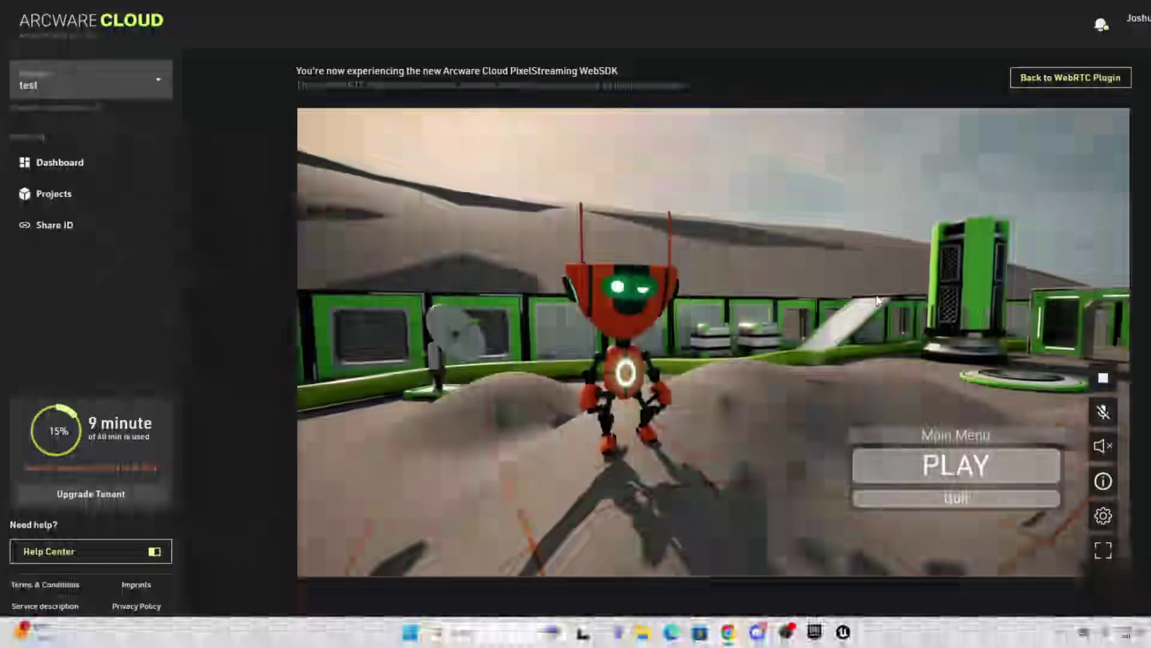
Step: Start Stack-O-Bot from its main menu in fullscreen and make the robot fly up
click(956, 465)
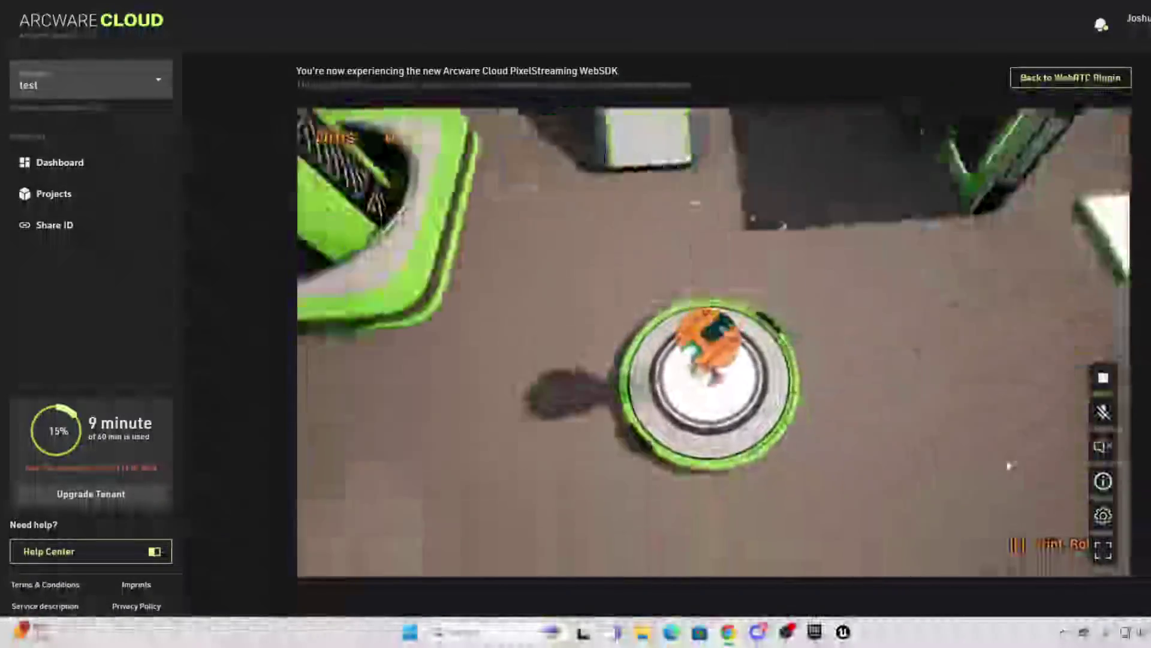
click(1103, 551)
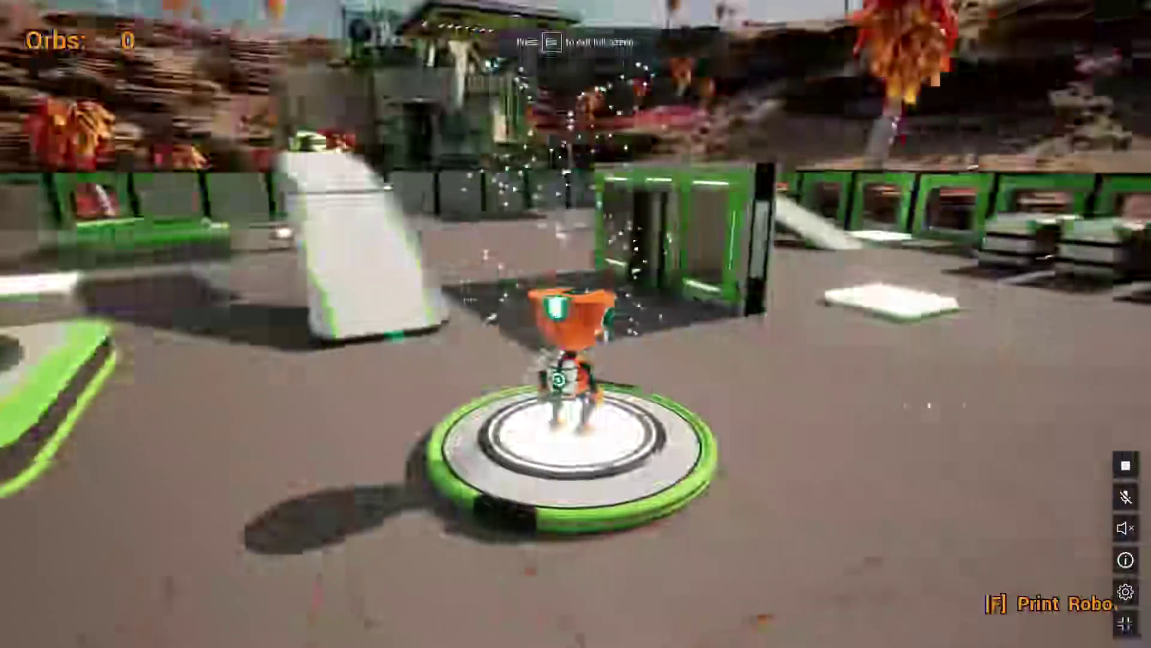
key(space)
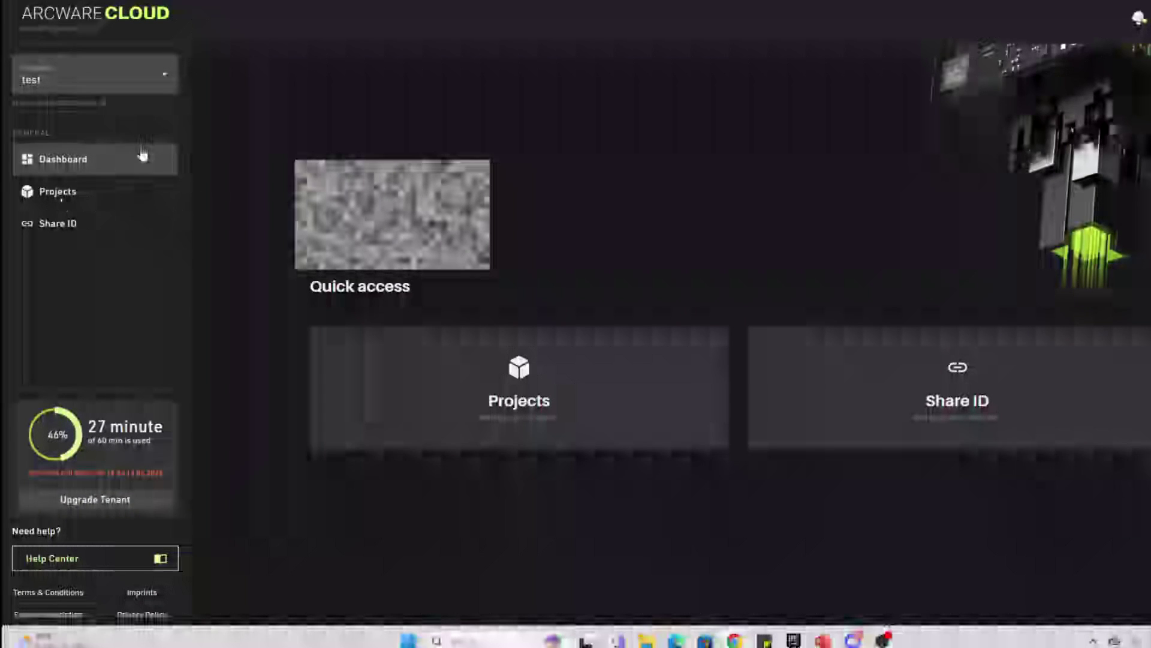
Step: Create share ID 'robotproject1' for project1 with 5 maximum usages and copy its share link
click(894, 383)
scroll(781, 327, down, 3)
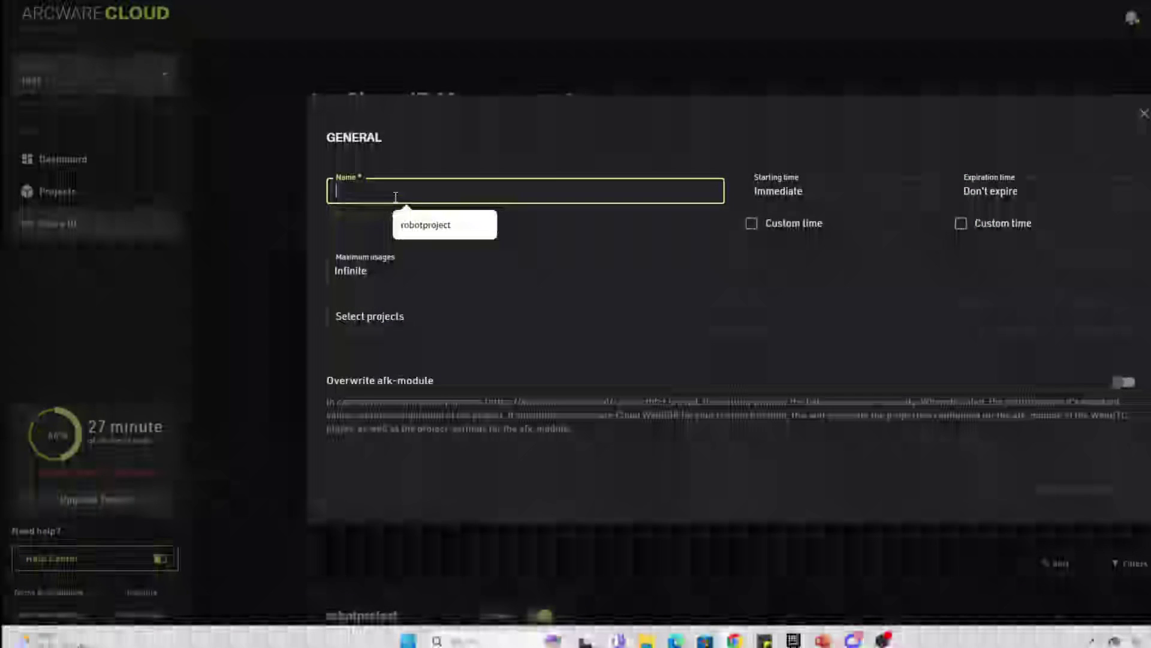
click(449, 226)
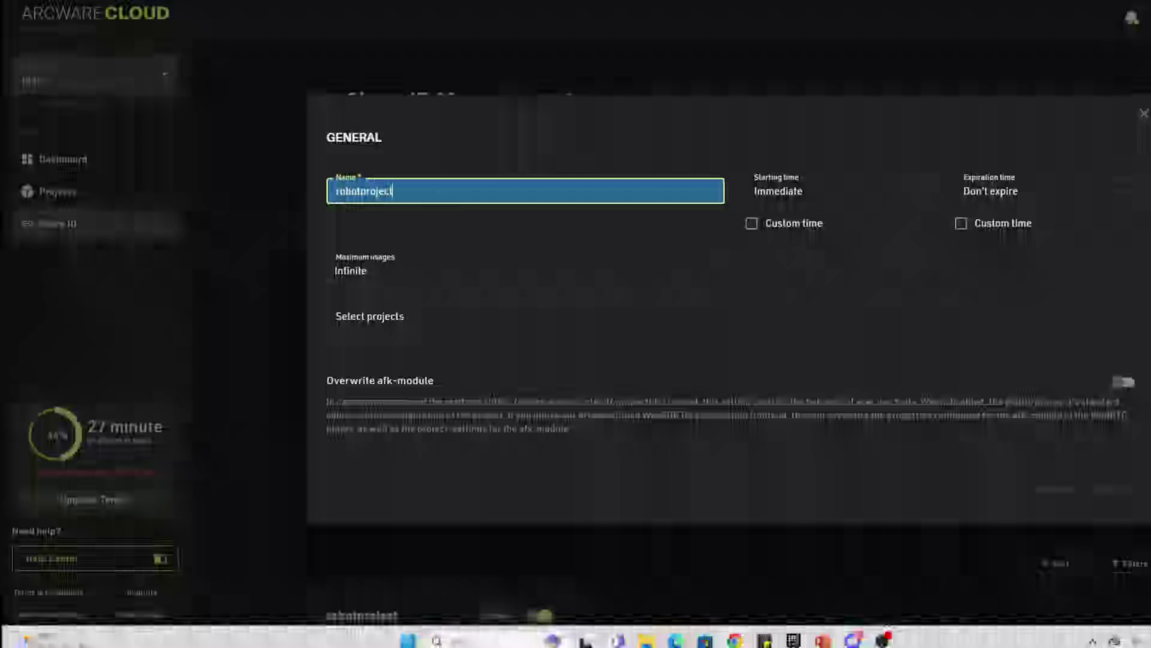
text(1)
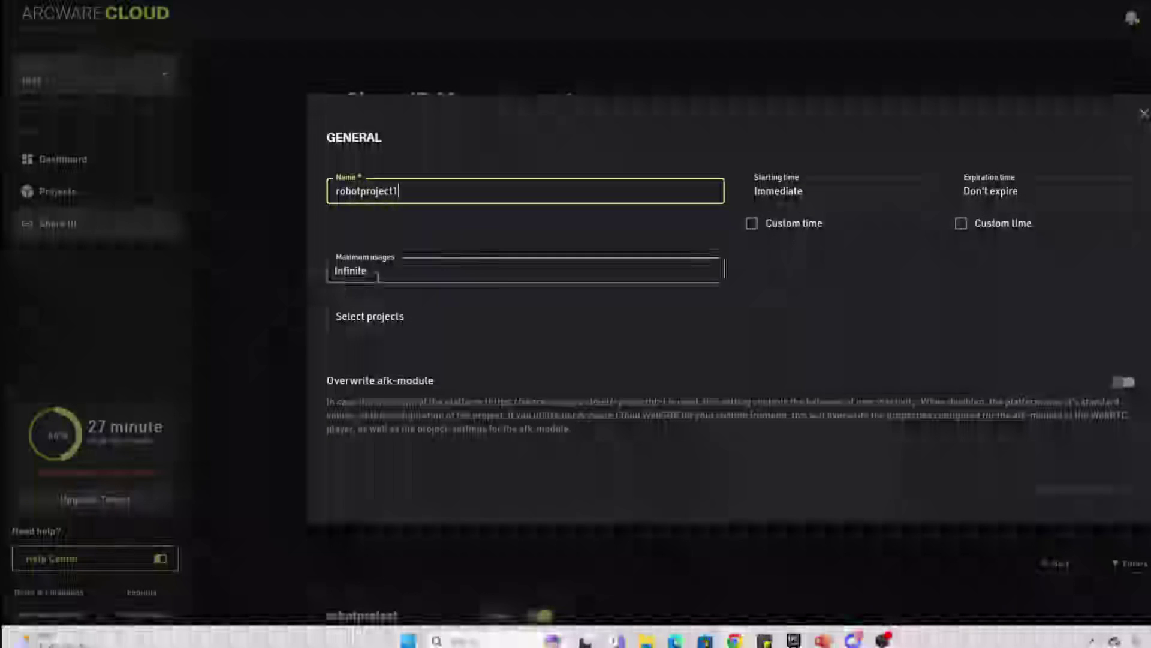
click(375, 271)
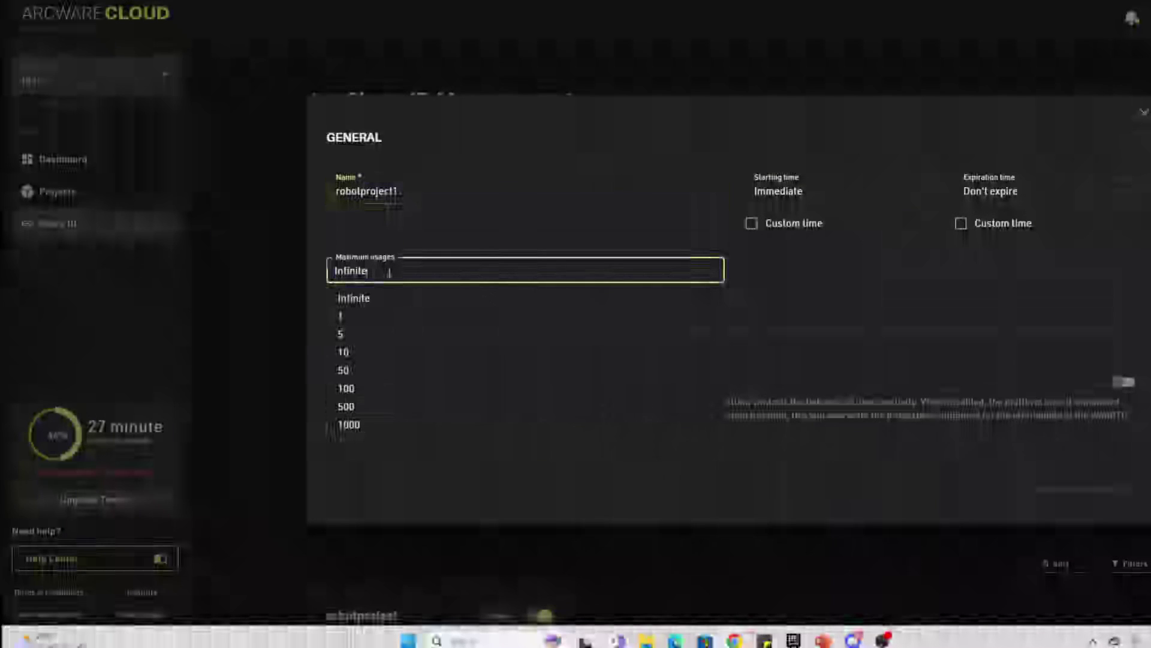
click(365, 334)
click(441, 319)
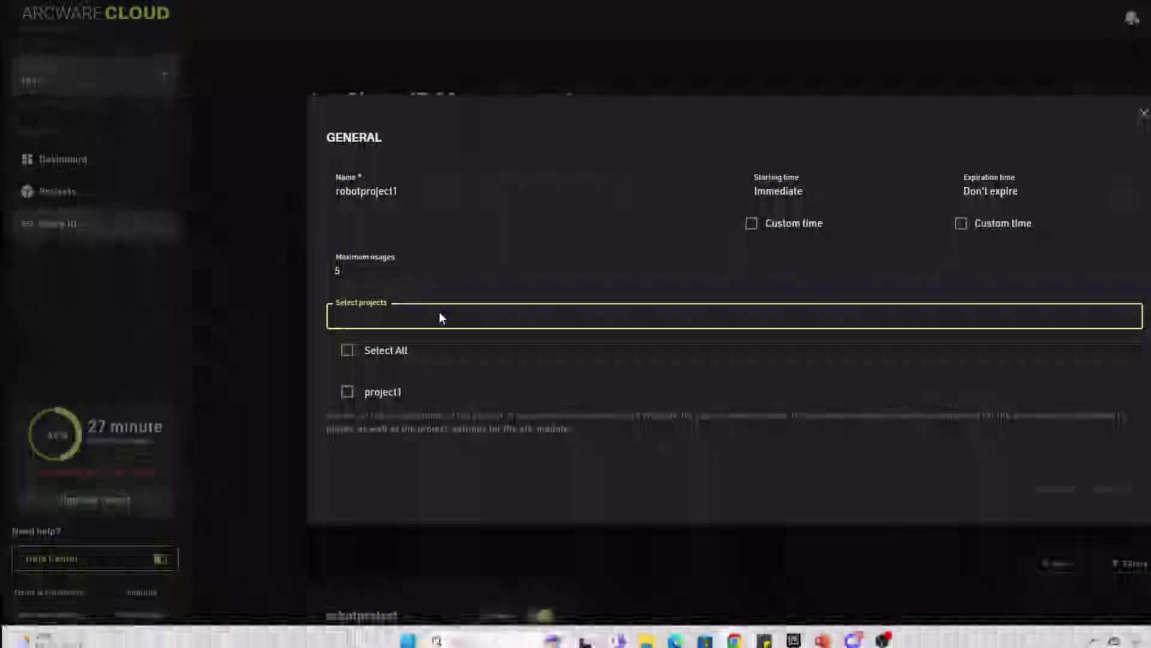
click(382, 402)
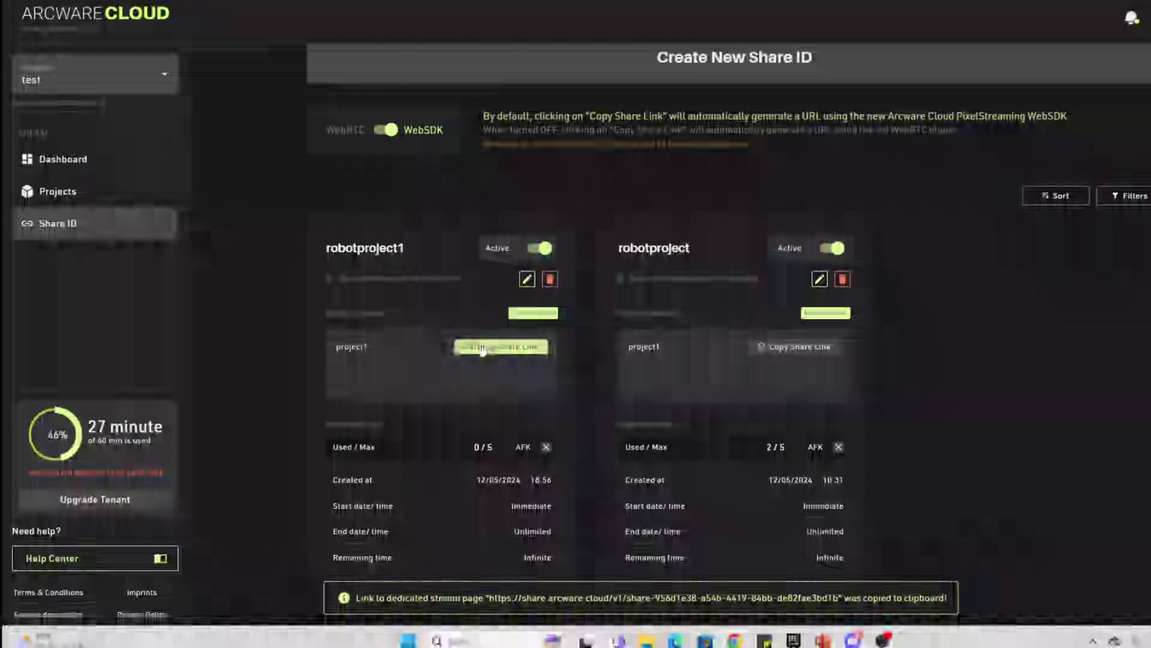
click(483, 348)
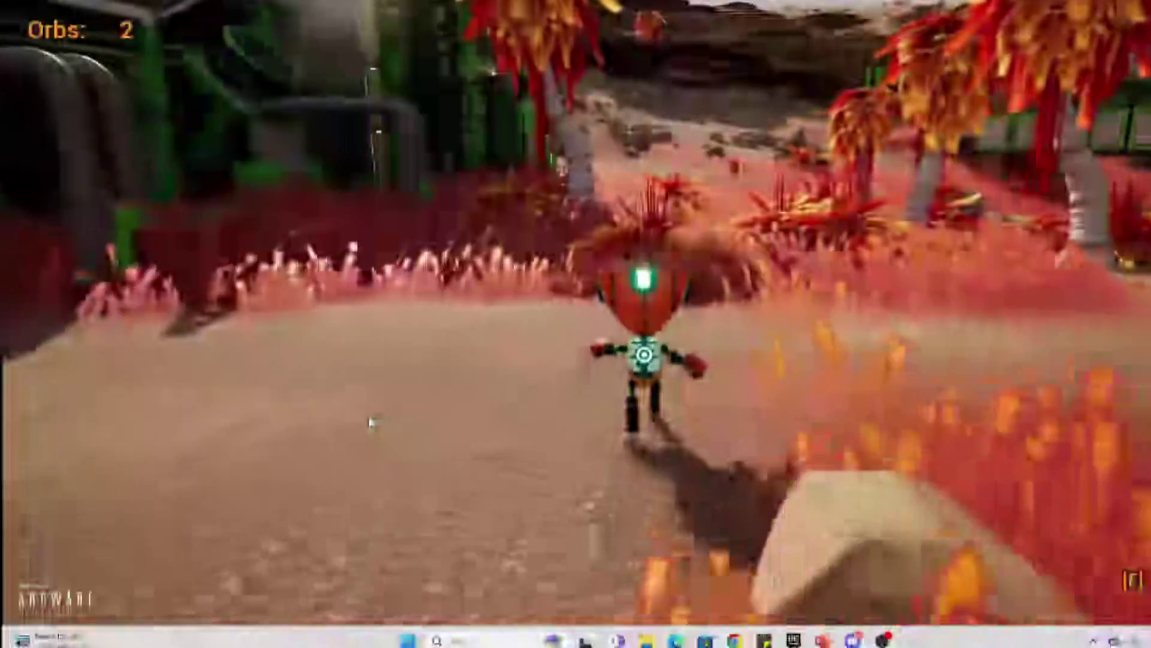
Step: Run the robot forward through the red grass and along the dirt path using W and S
key(w)
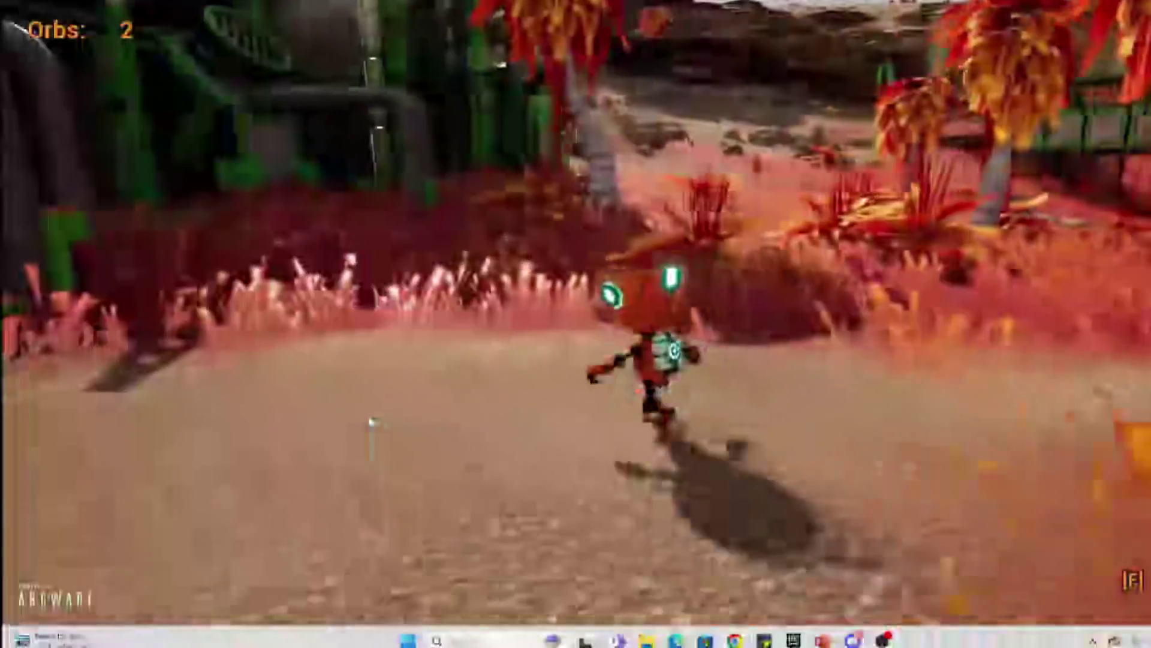
key(s)
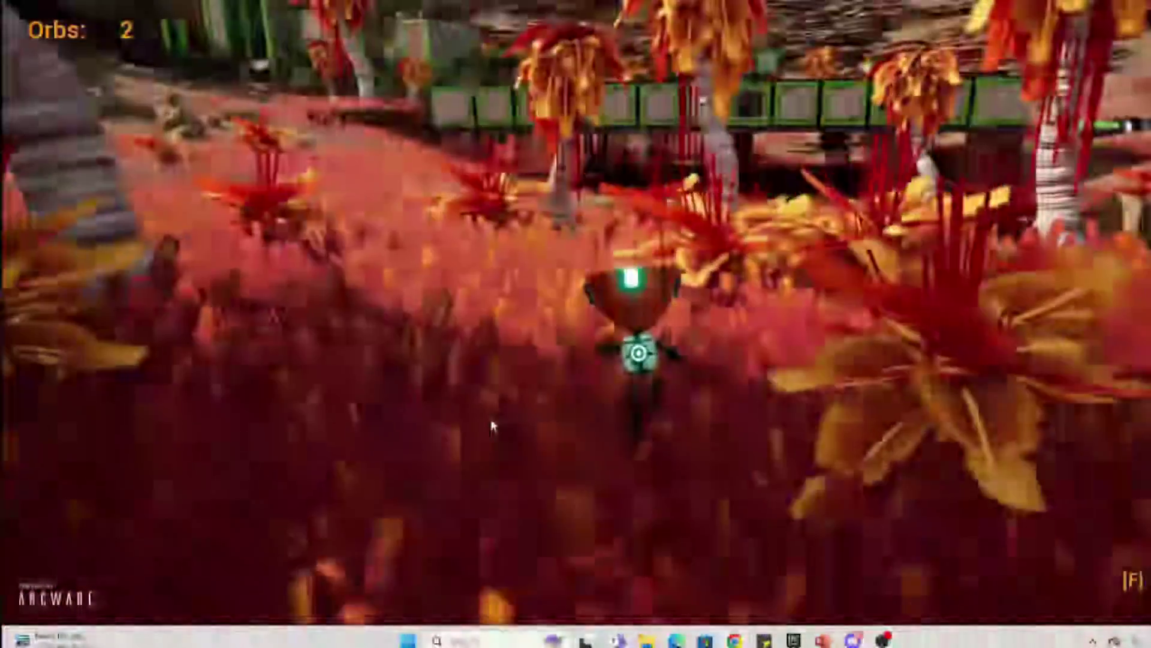
key(w)
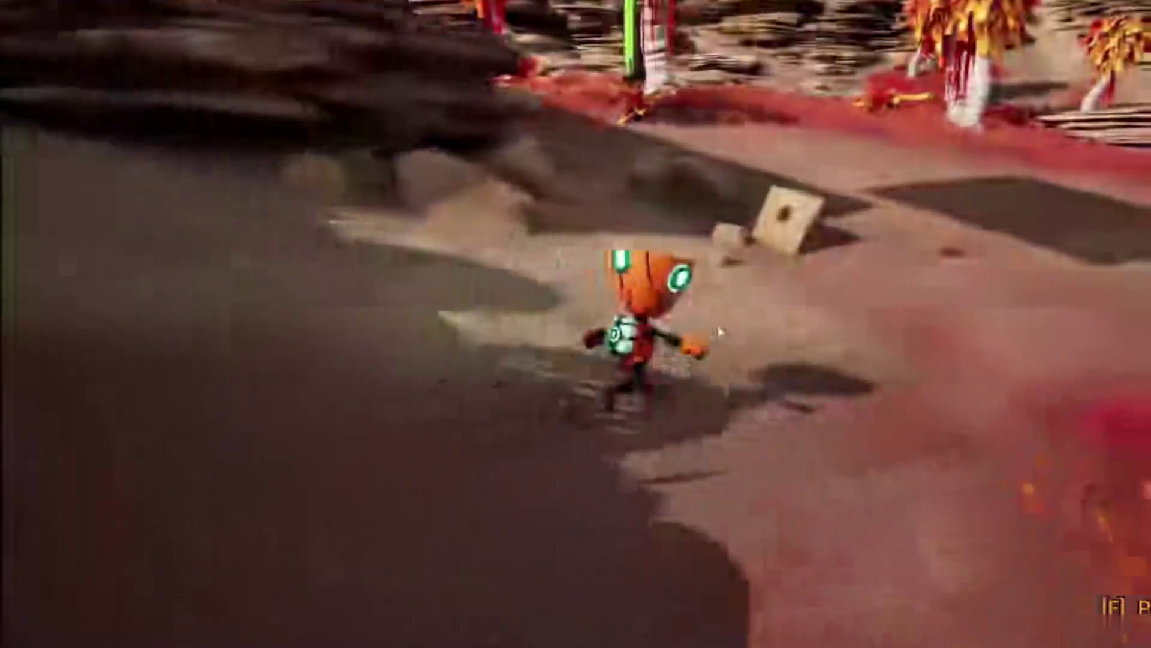
key(s)
key(w)
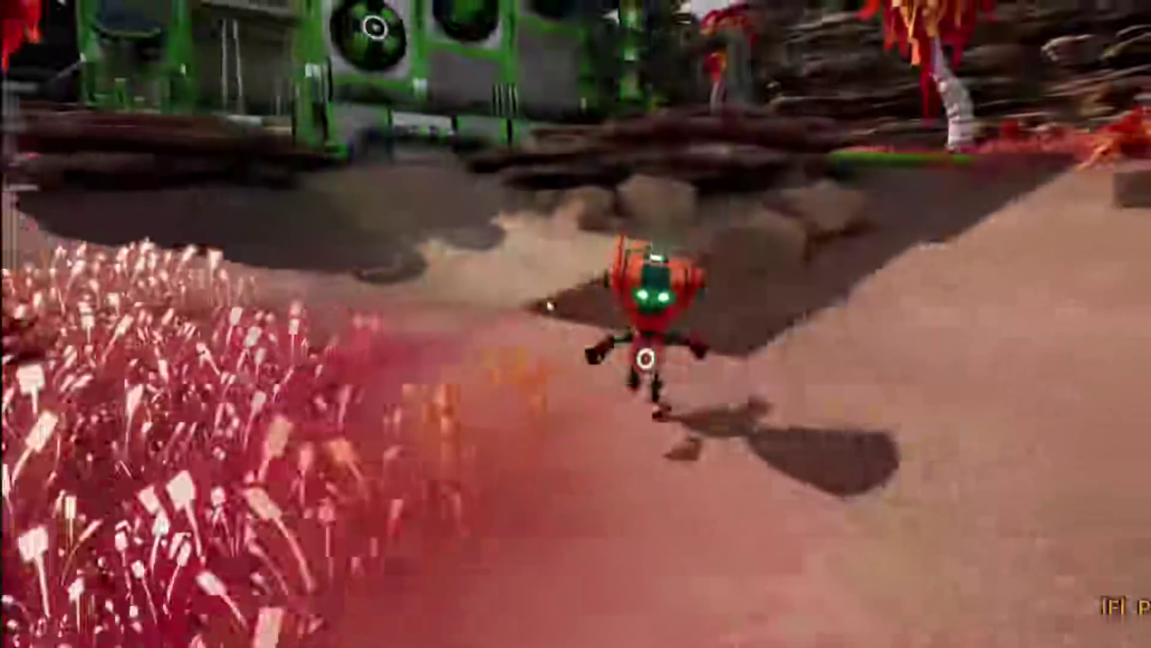